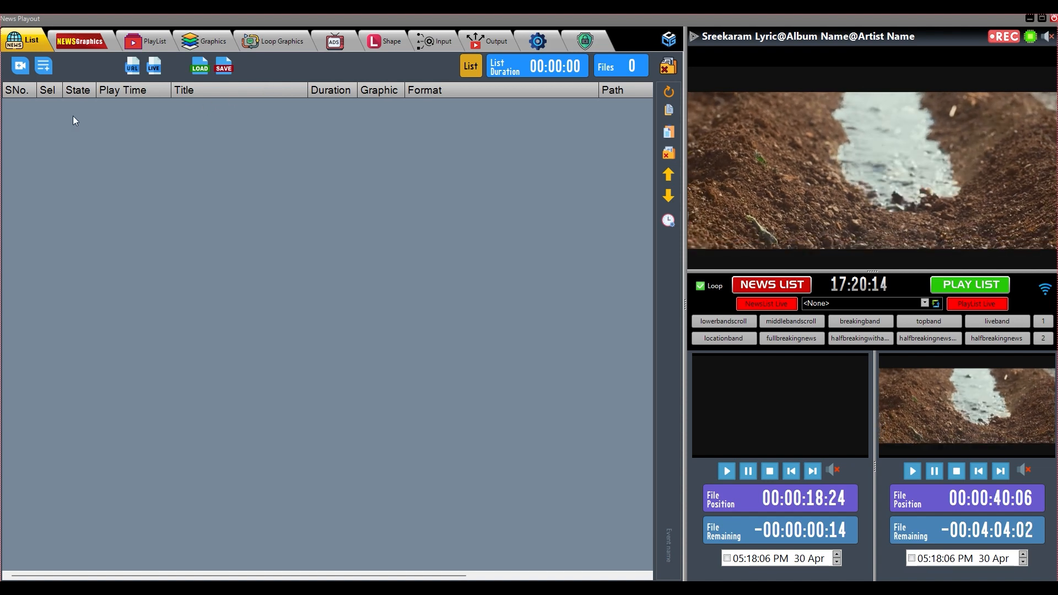
Step: Add the six video files from this month in the Downloads folder to the news list
left_click(20, 67)
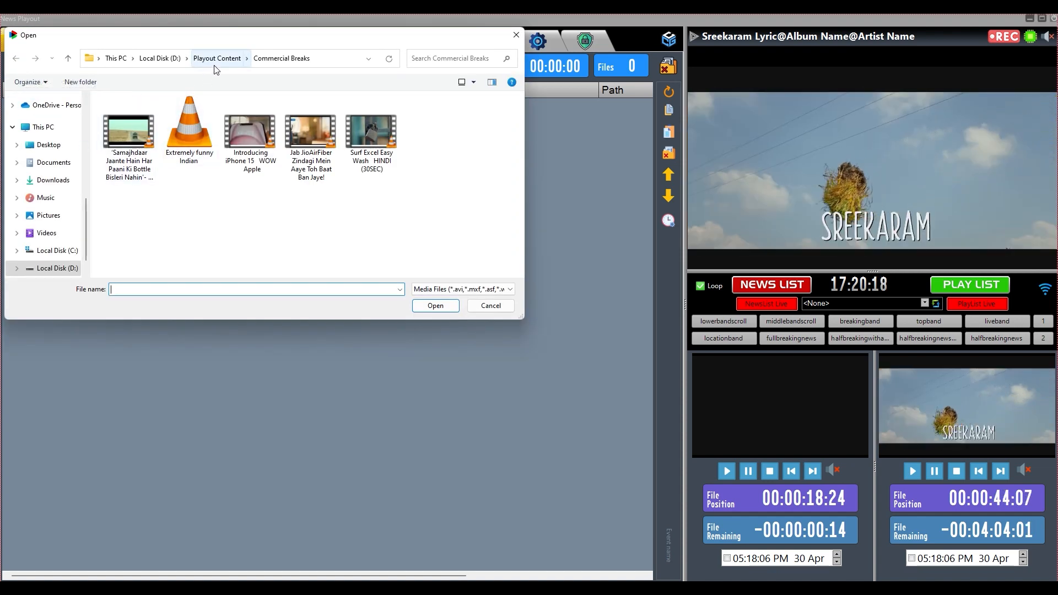
left_click(215, 65)
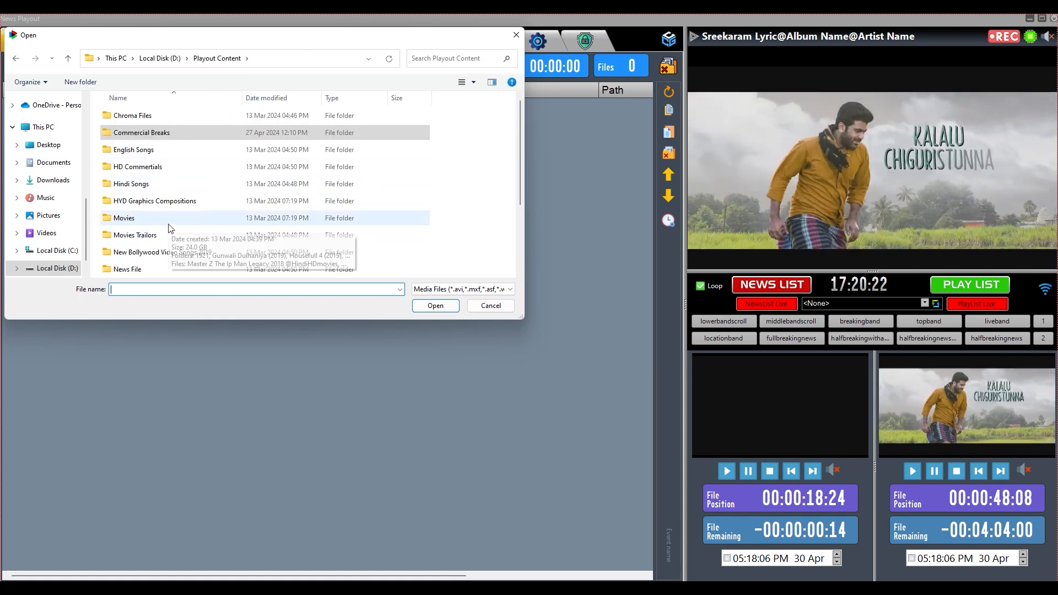
left_click(71, 177)
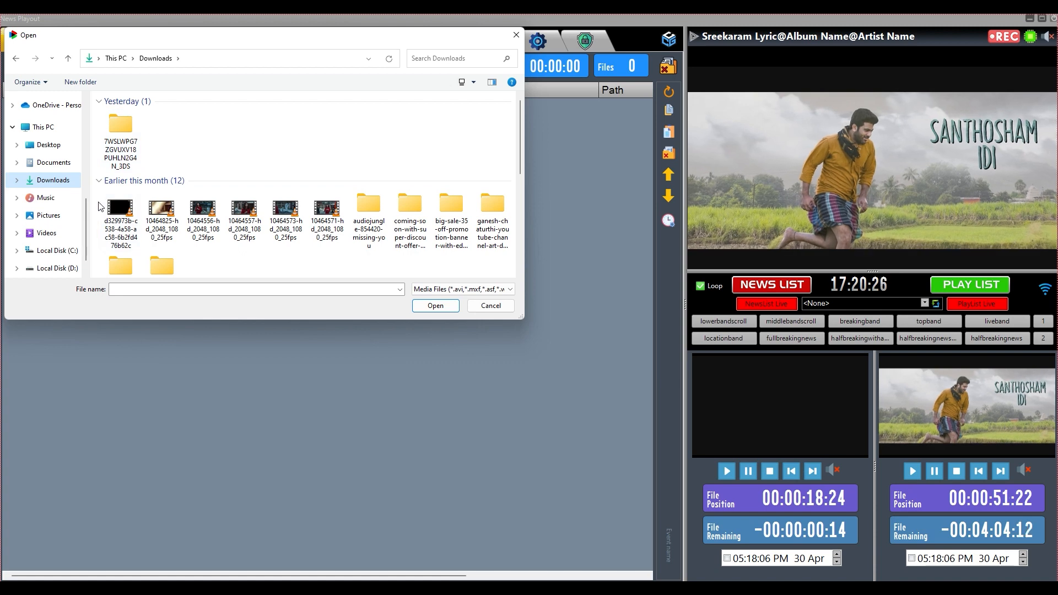
left_click_drag(100, 193, 345, 243)
left_click(435, 305)
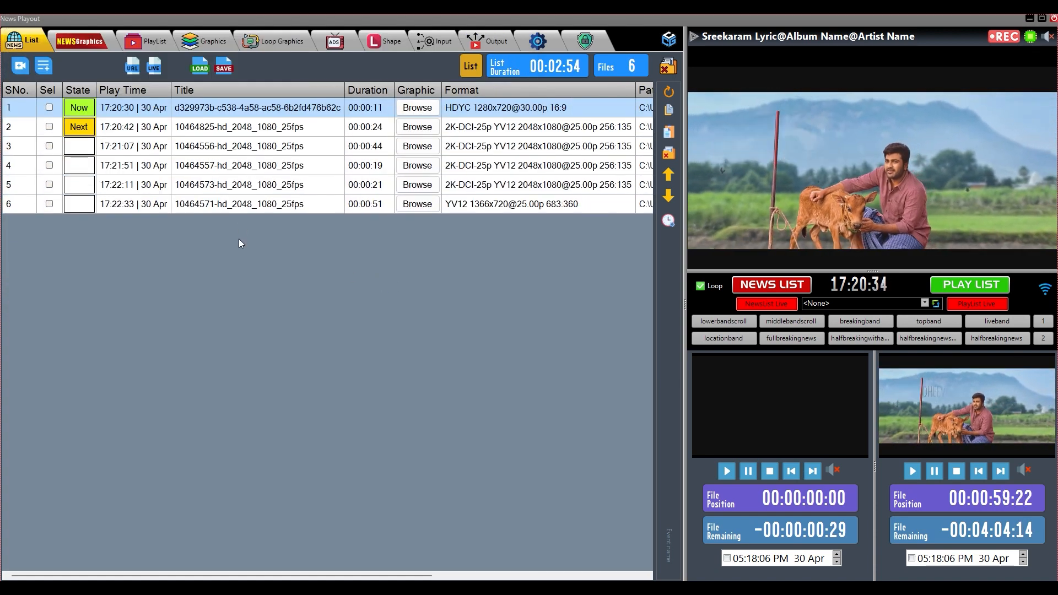
Step: Save the news list as NewsList in the Playlists folder and load that saved list
left_click(225, 66)
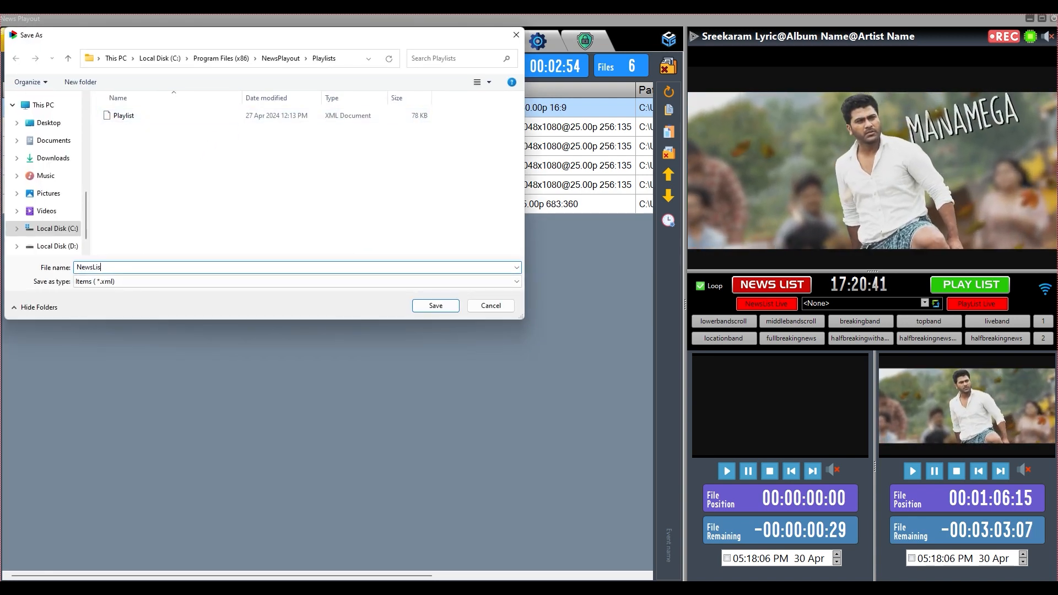
left_click(435, 306)
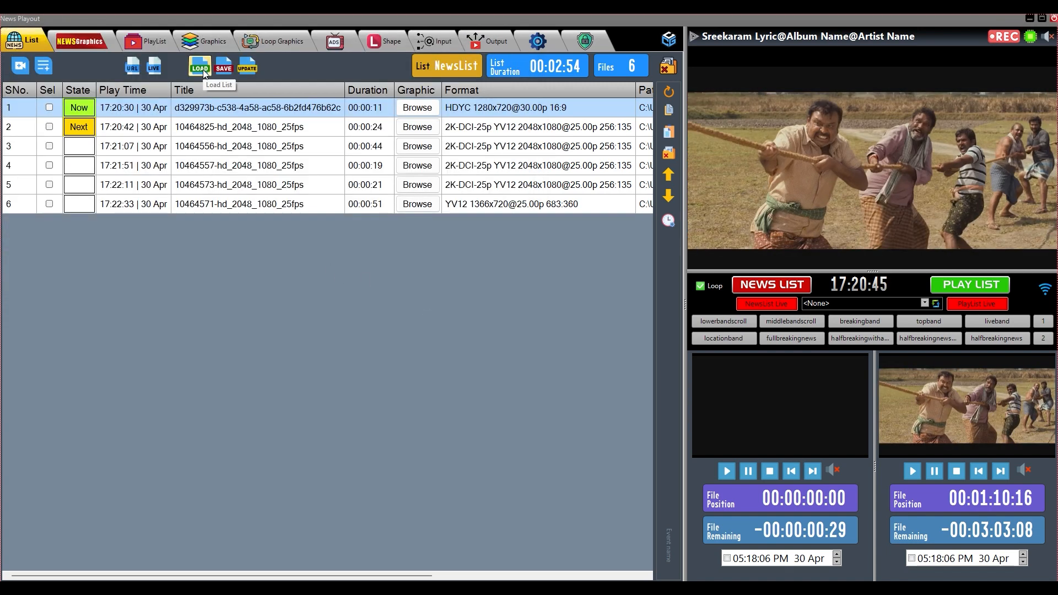
left_click(203, 72)
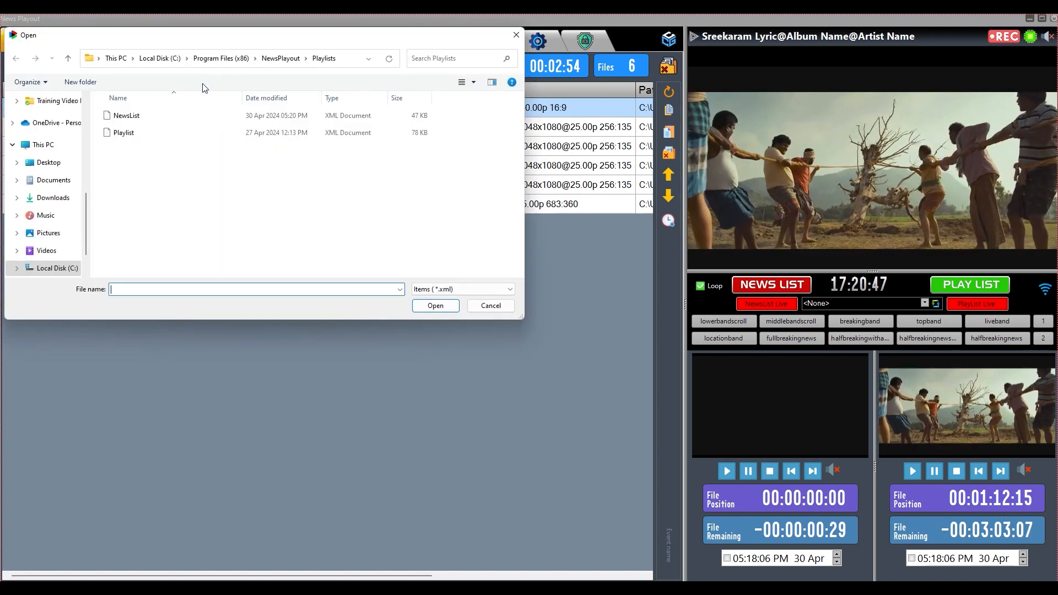
left_click(141, 115)
left_click(441, 309)
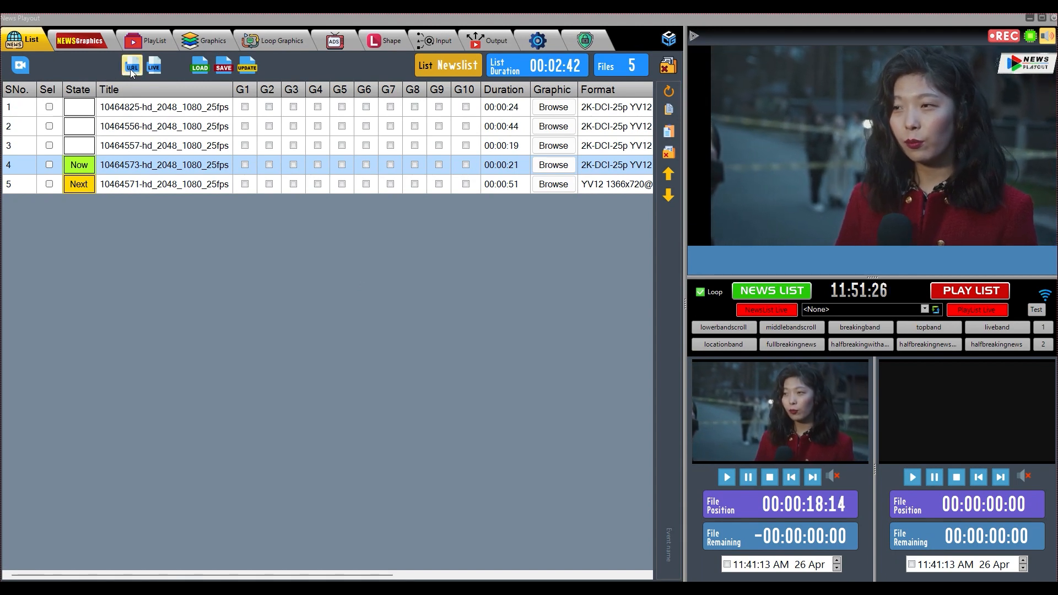
Step: Put the first clip, 10464825-hd_2048_1080_25fps, on air from the news list
left_click(162, 148)
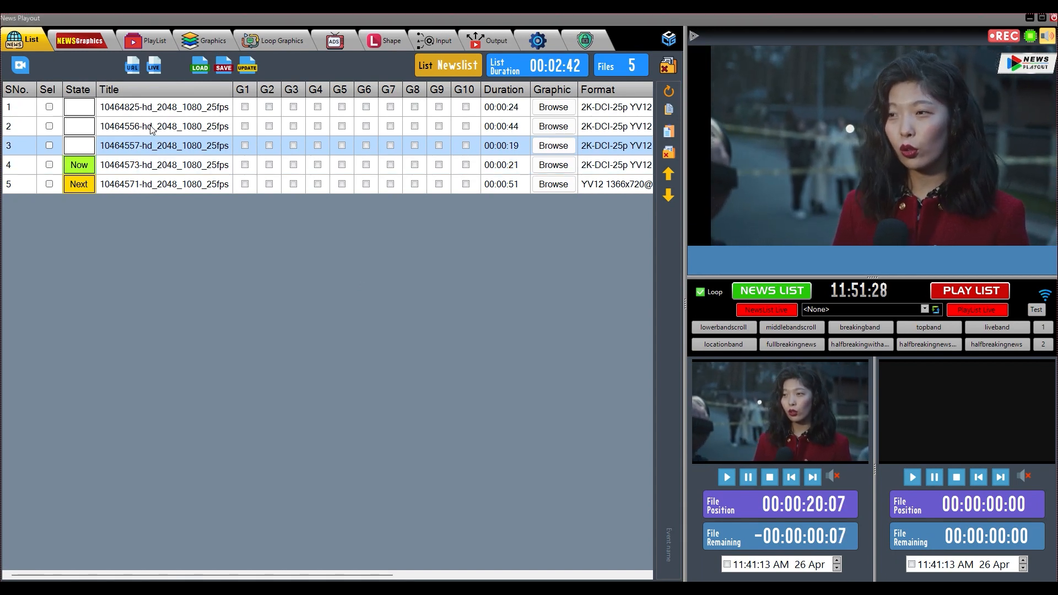
left_click(150, 128)
left_click(83, 110)
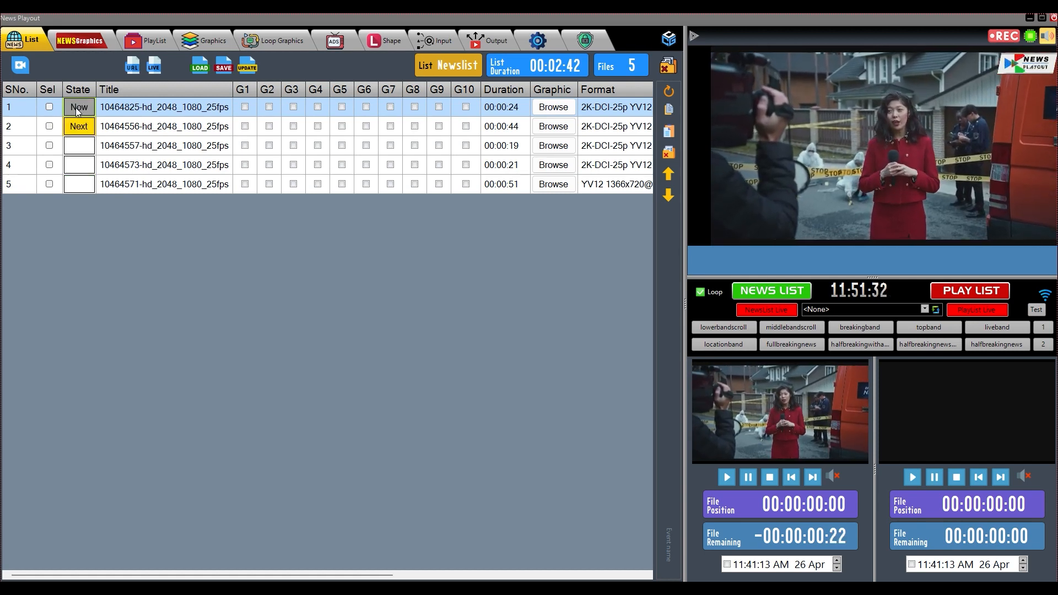
left_click(155, 163)
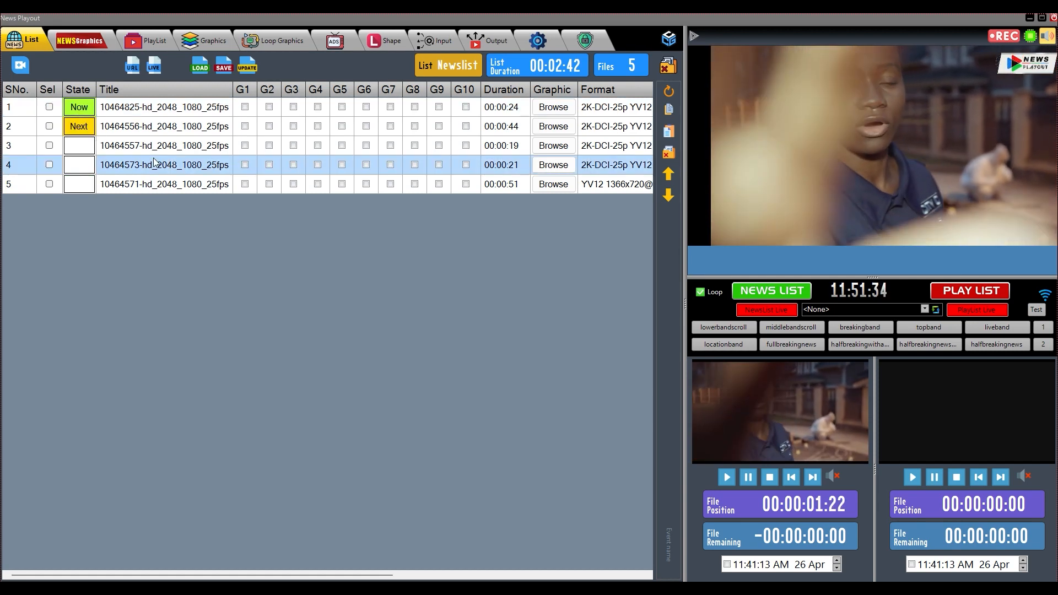
left_click(132, 65)
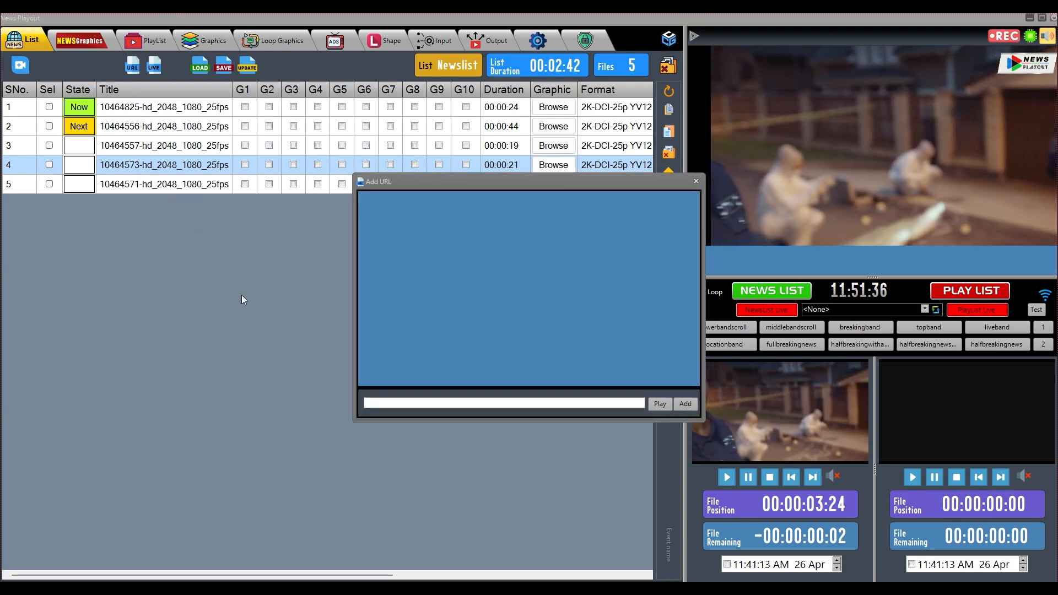
type("https")
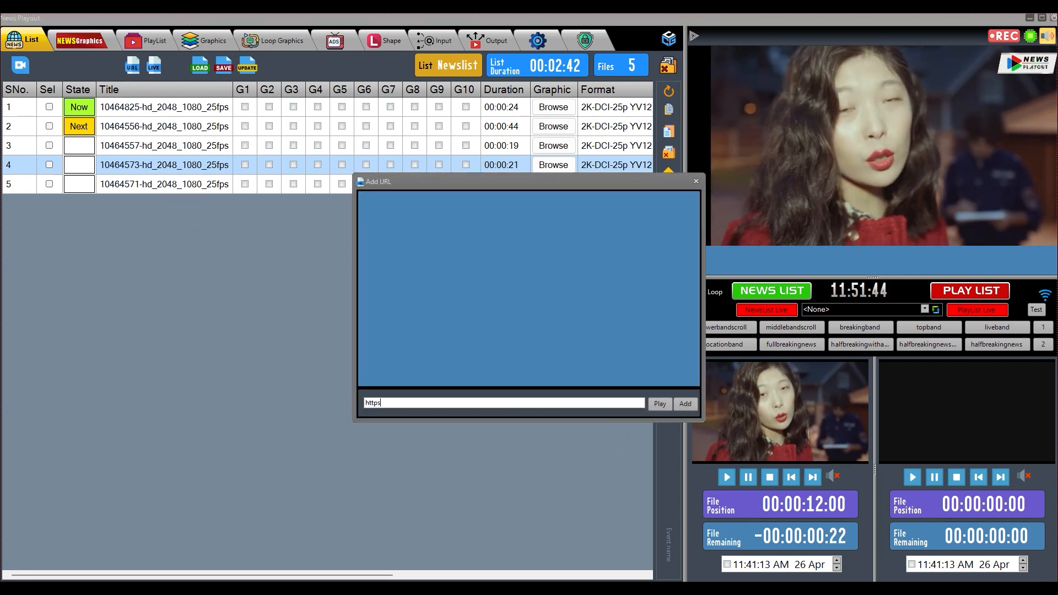
type("://amigofx.com")
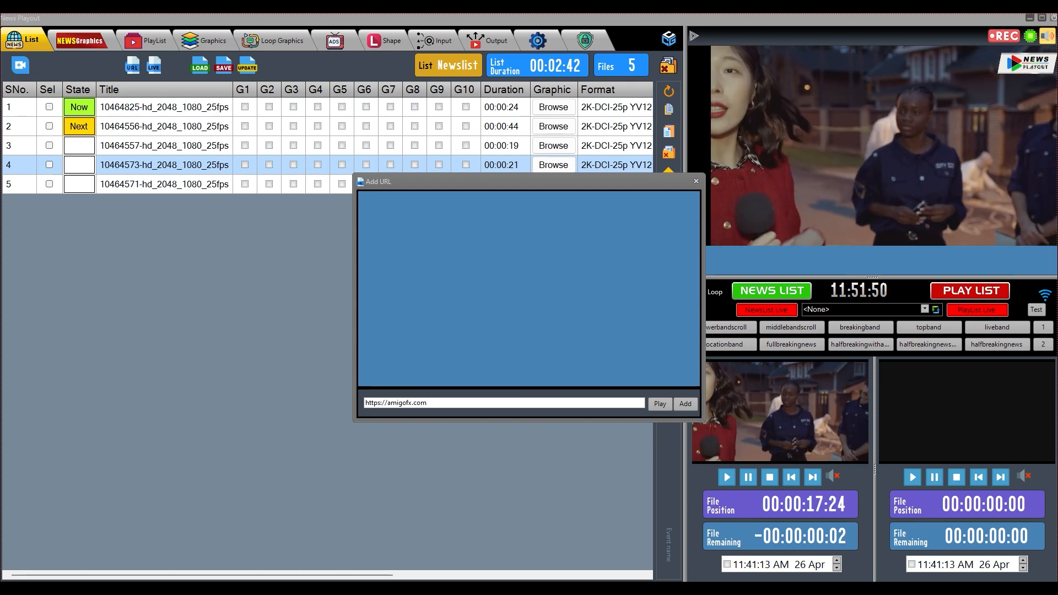
type(":1936/amig")
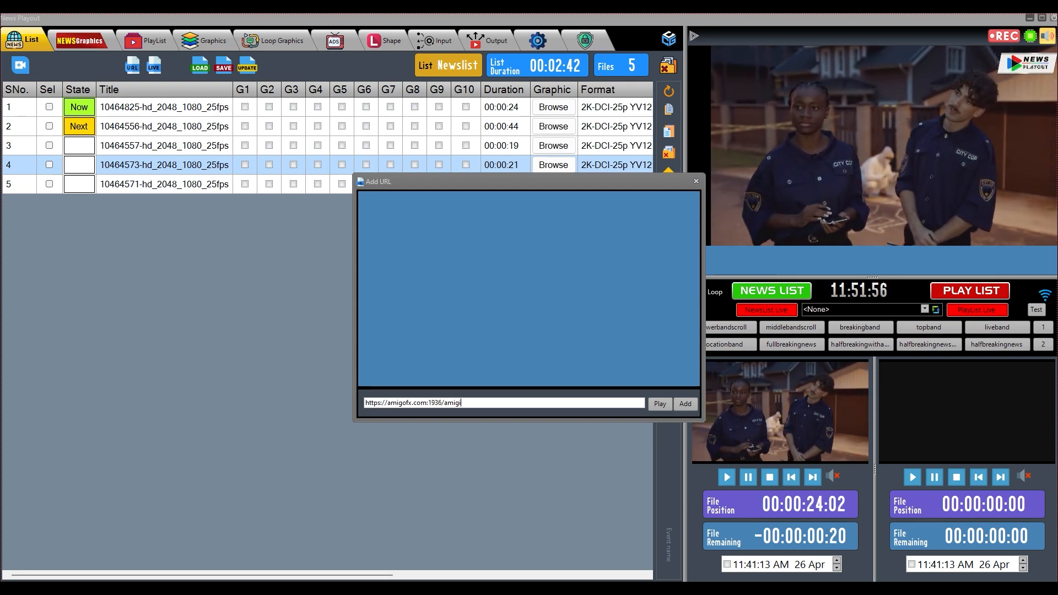
type("otv/amigotv")
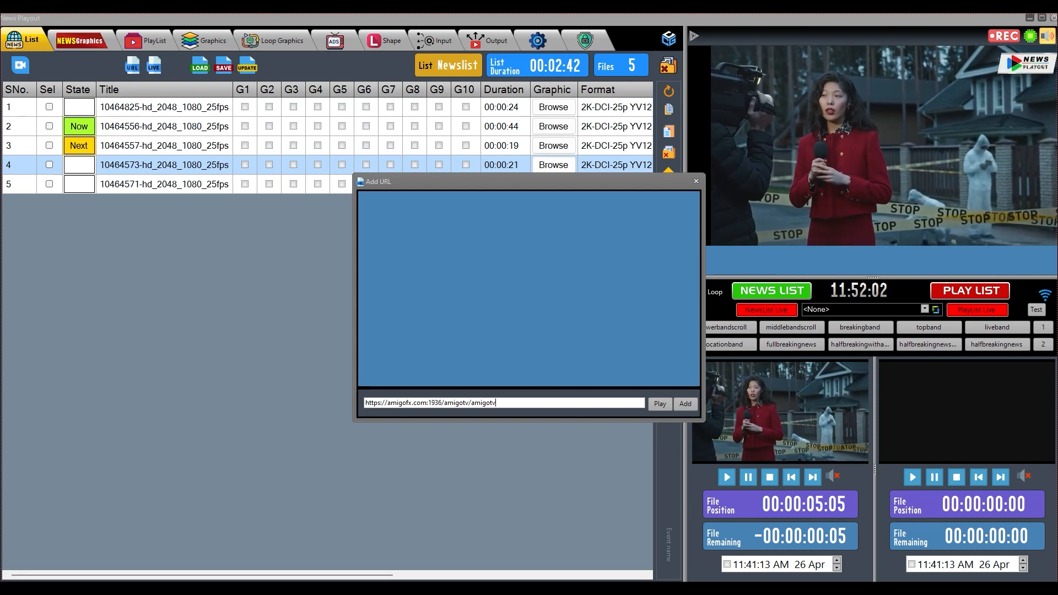
type("/playlist.m3u8")
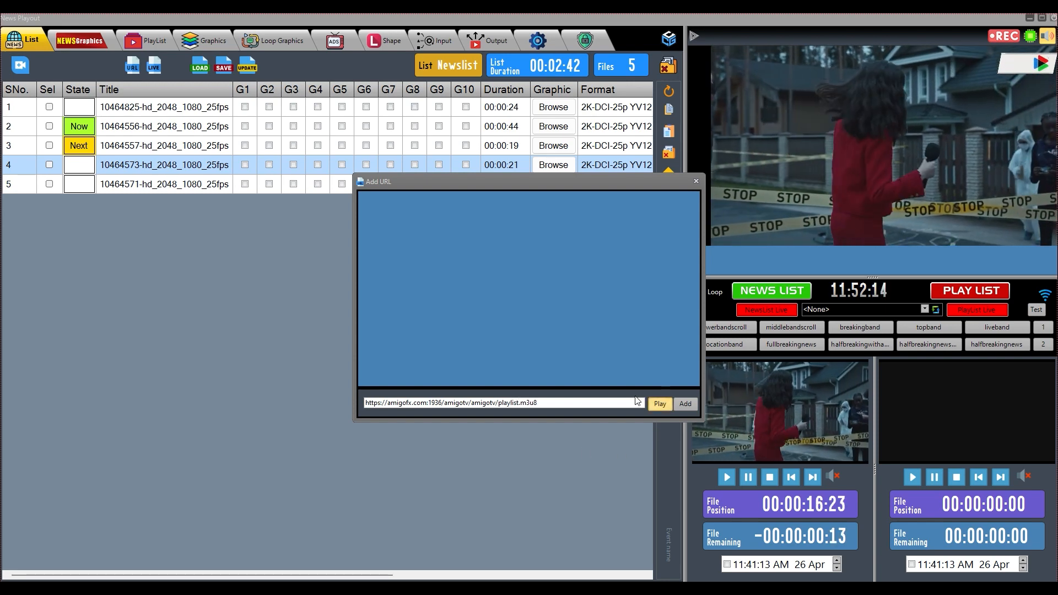
left_click(657, 403)
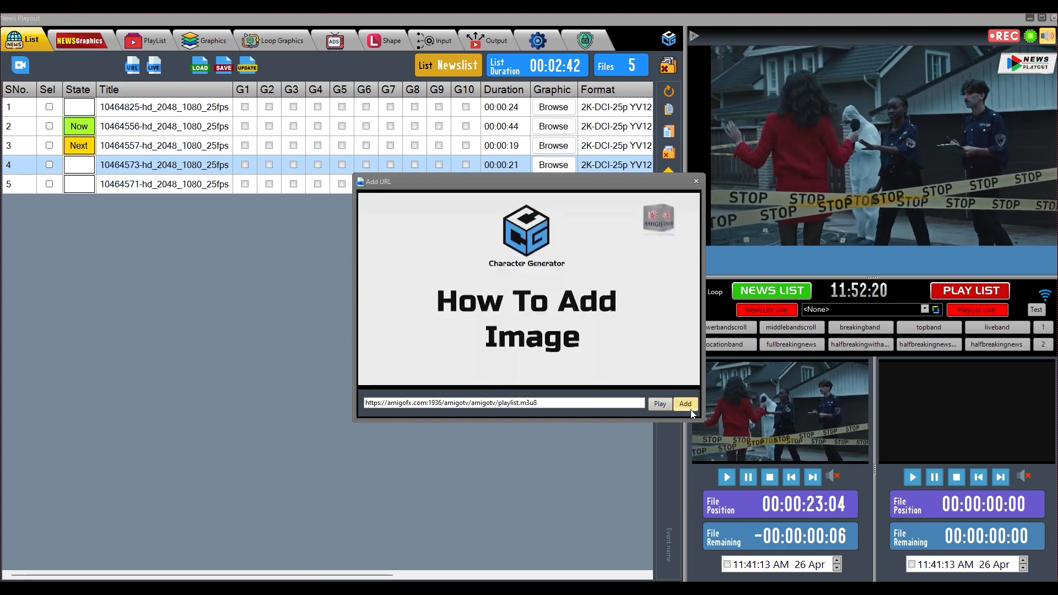
left_click(685, 404)
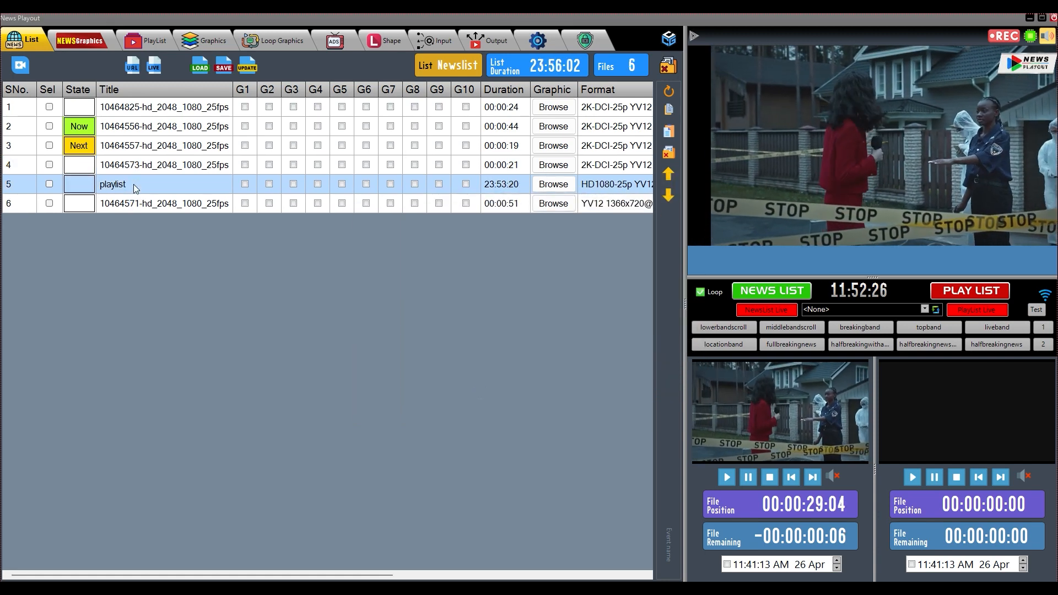
Step: Put the playlist stream entry on air and switch the playout back to the 10464573-hd_2048_1080_25fps clip
double_click(78, 190)
left_click(77, 169)
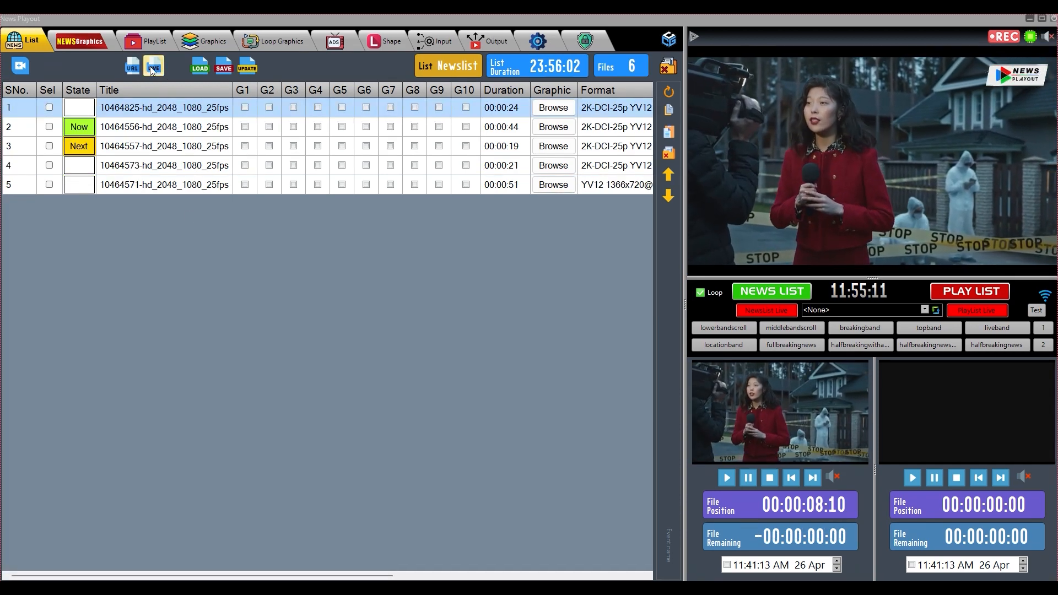
left_click(158, 168)
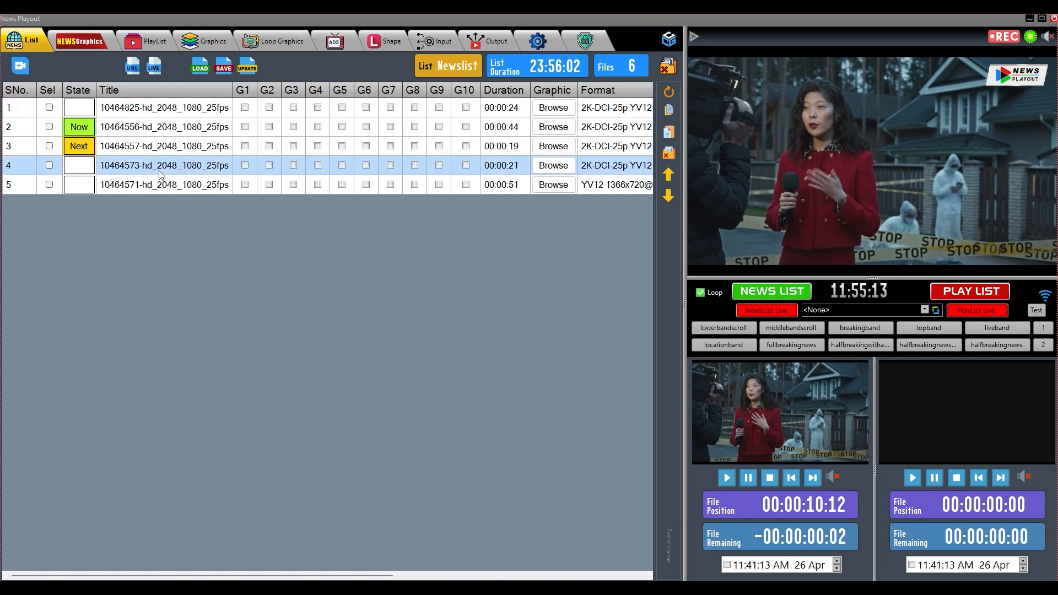
left_click(441, 41)
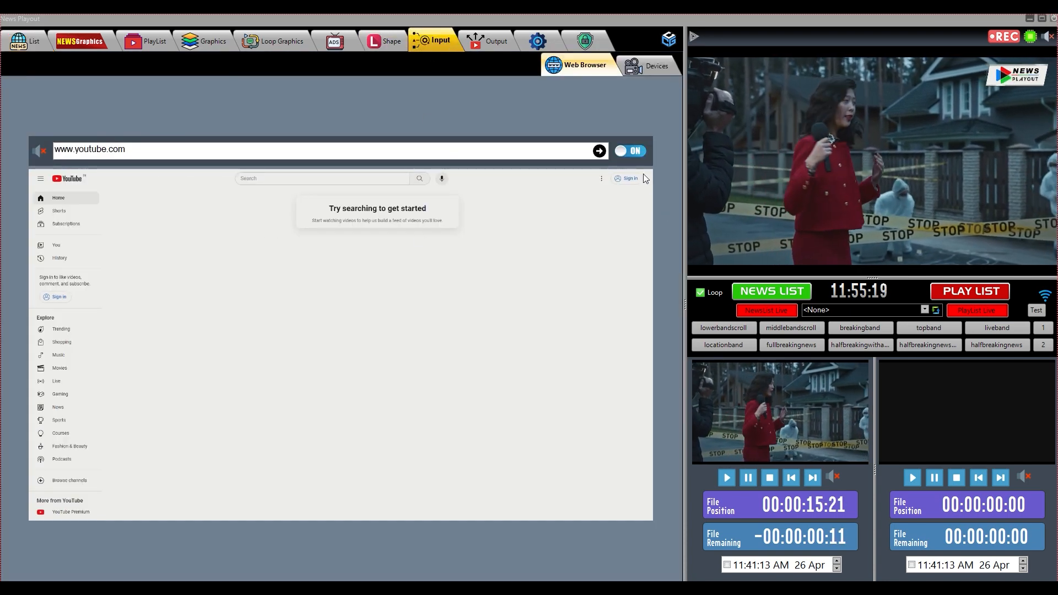
left_click(600, 152)
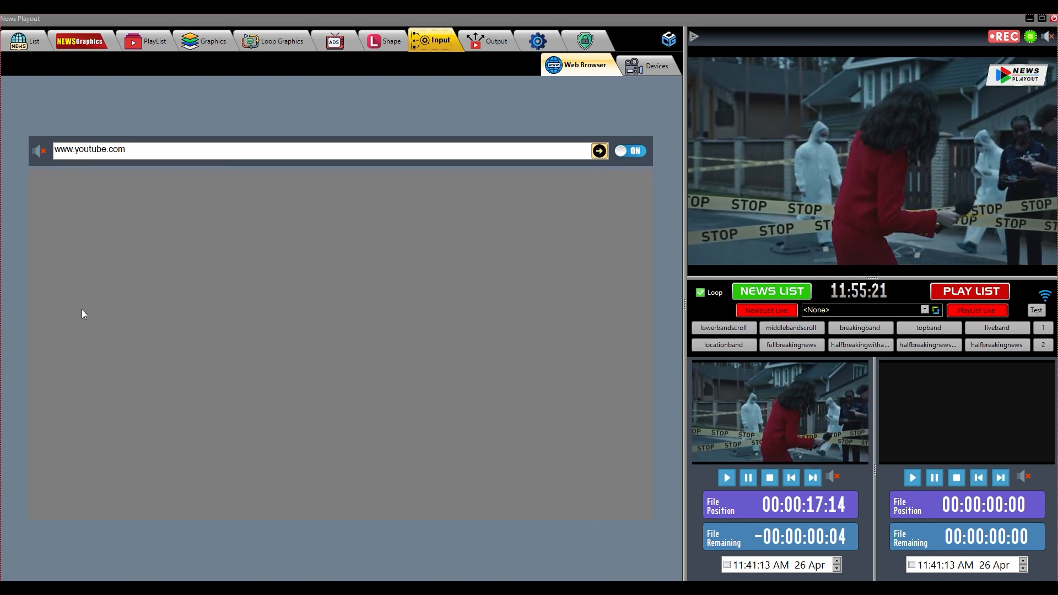
left_click(599, 151)
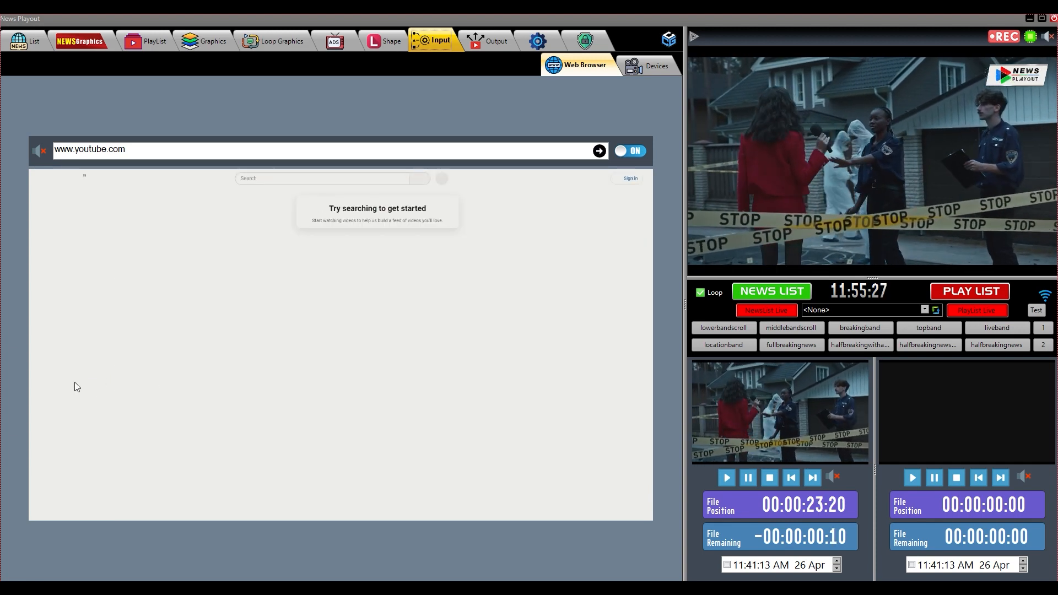
left_click(73, 381)
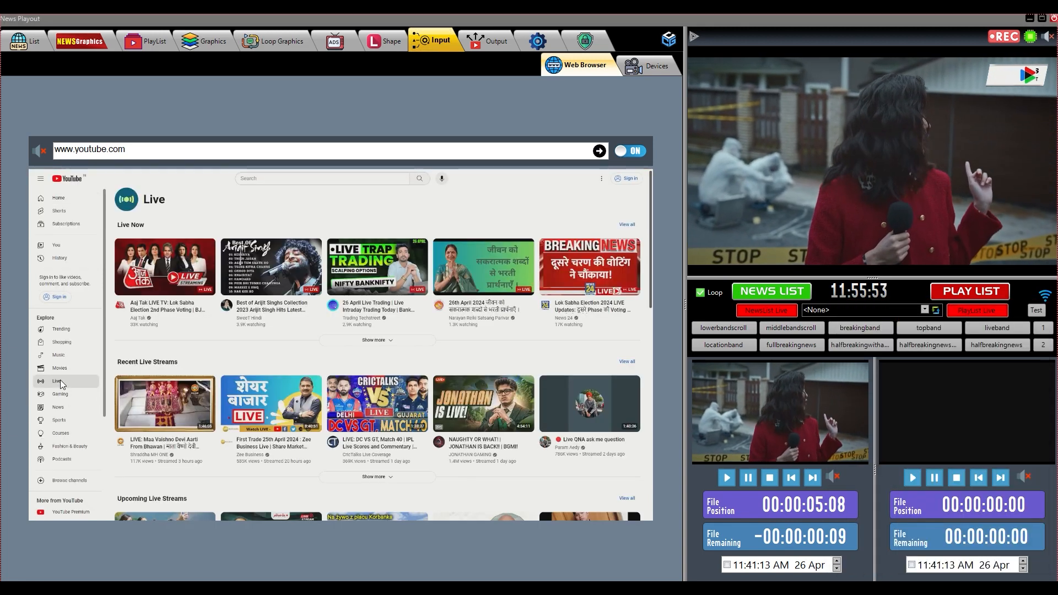
Step: Preview the live source WebInput-001 and add it at the end of the news list
left_click(42, 42)
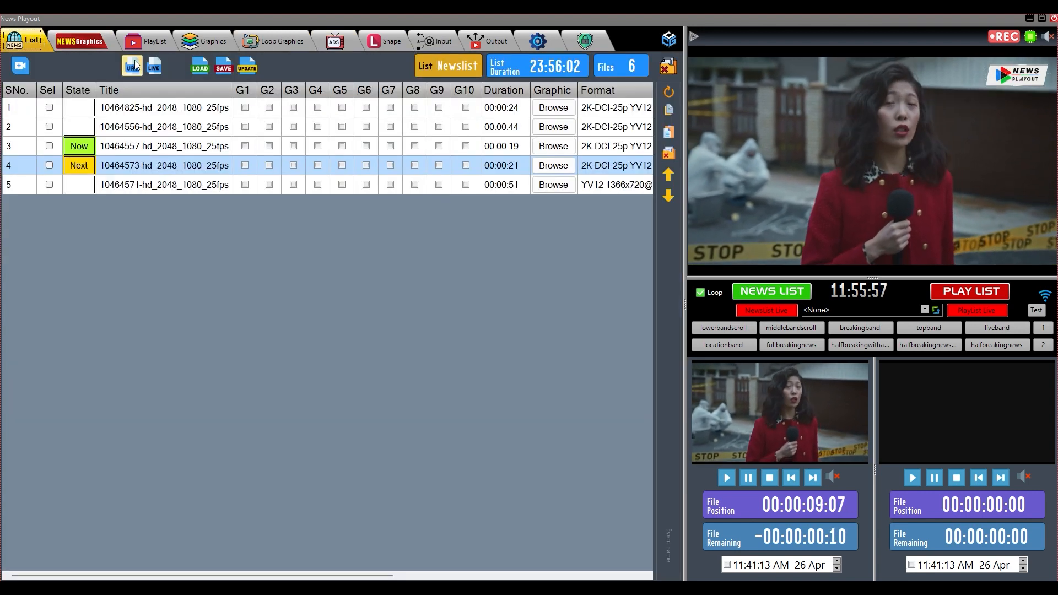
left_click(157, 68)
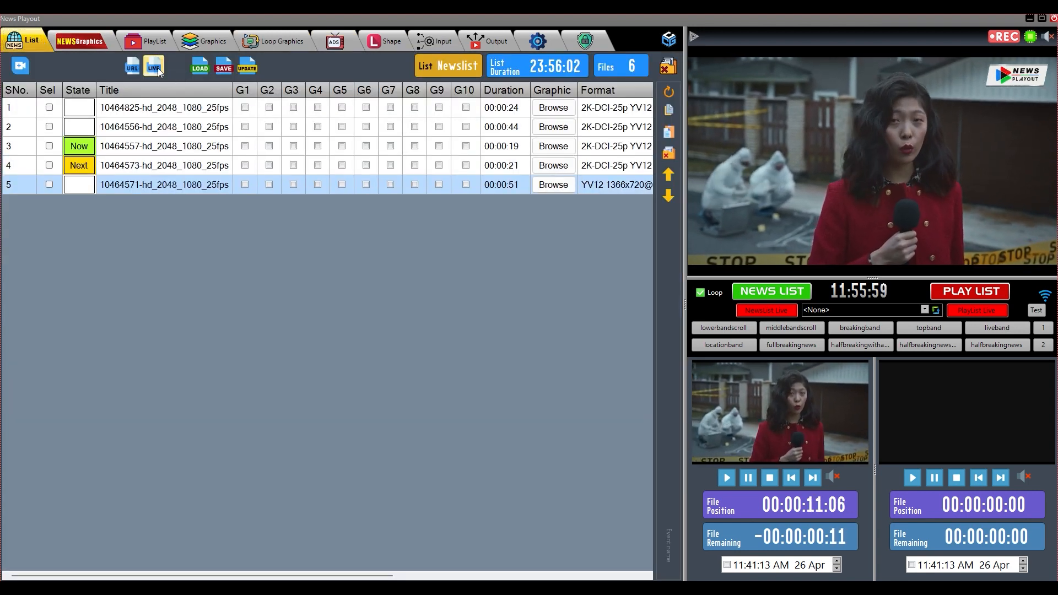
left_click(571, 402)
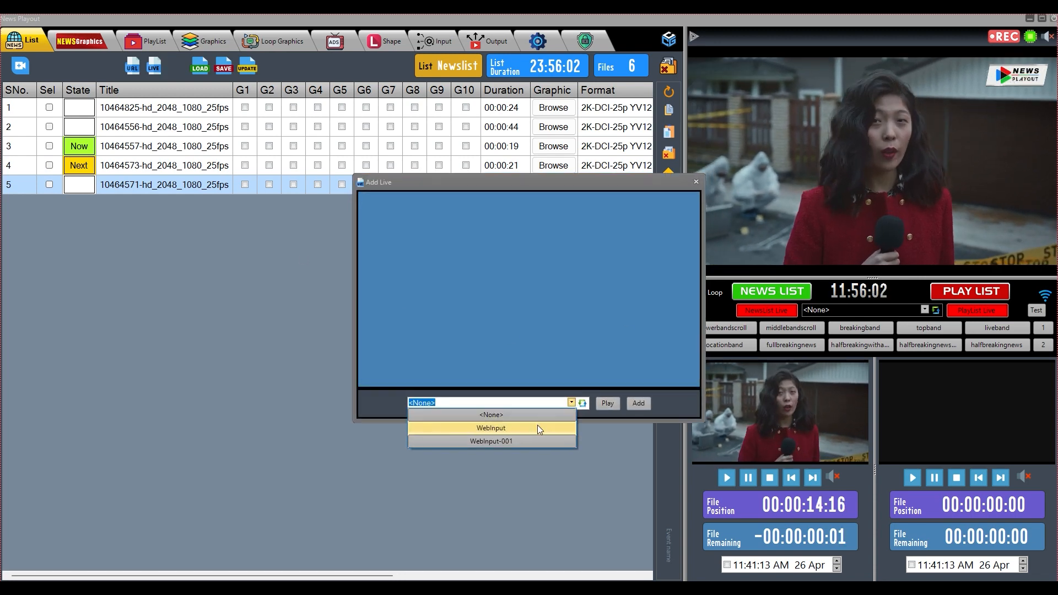
left_click(528, 431)
left_click(571, 402)
left_click(522, 440)
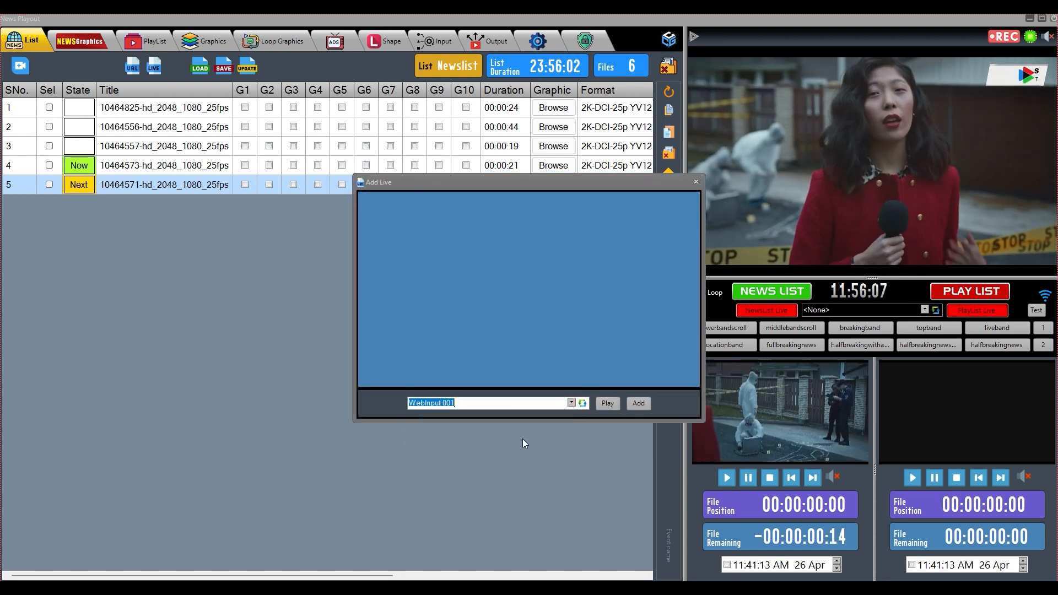
left_click(607, 403)
left_click(639, 403)
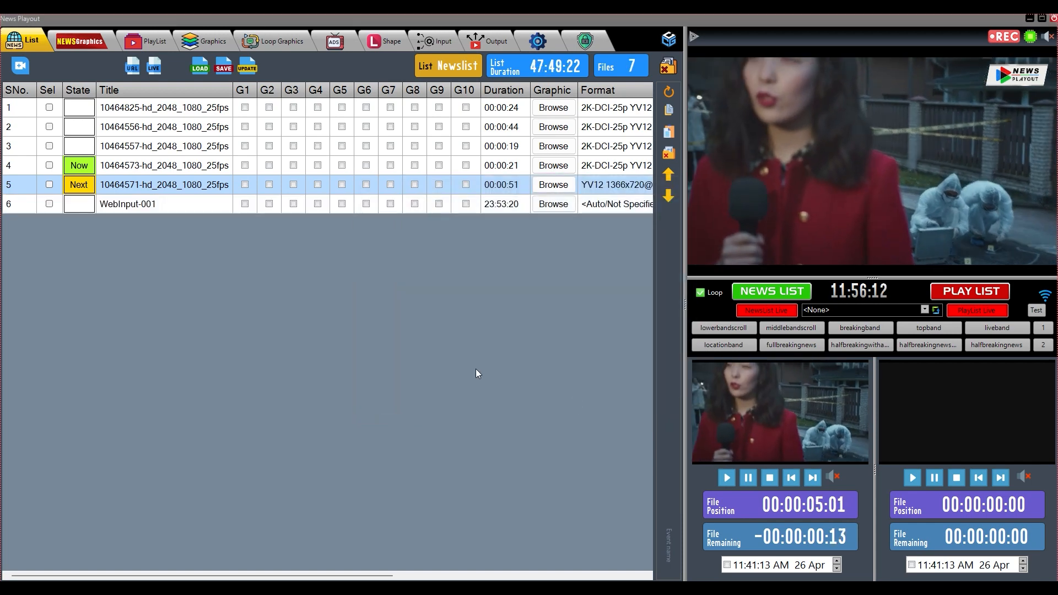
Step: Put the WebInput-001 entry on air and switch the playout back to the first clip
left_click(158, 207)
left_click(82, 205)
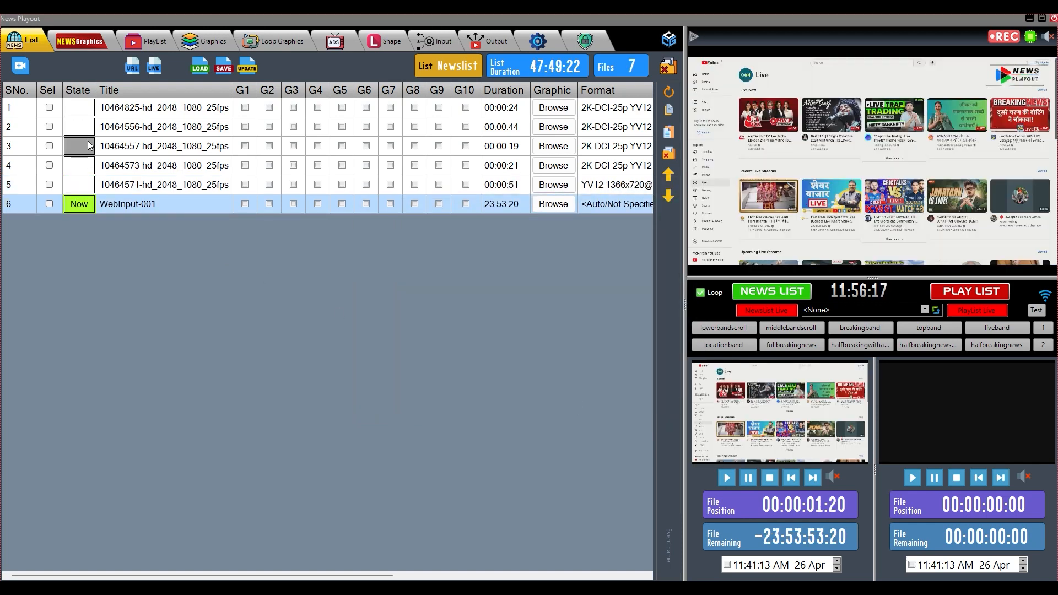
left_click(83, 108)
Step: Remove the WebInput-001 entry from the news list
left_click(150, 208)
key("Delete")
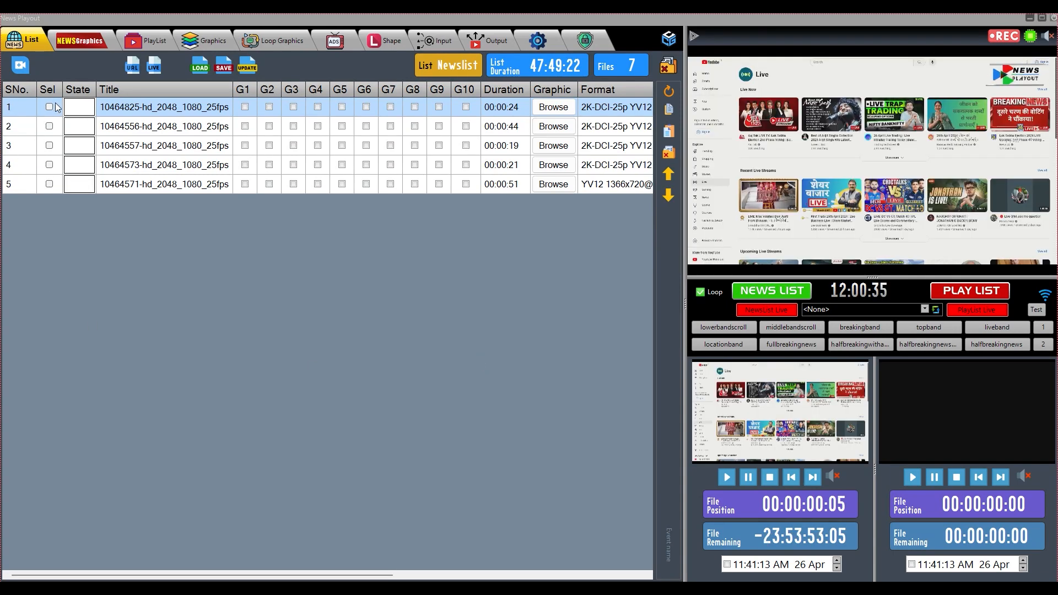
Step: Put the first clip, 10464825-hd_2048_1080_25fps, on air and switch the playout to the fourth clip, 10464573-hd_2048_1080_25fps
left_click(50, 127)
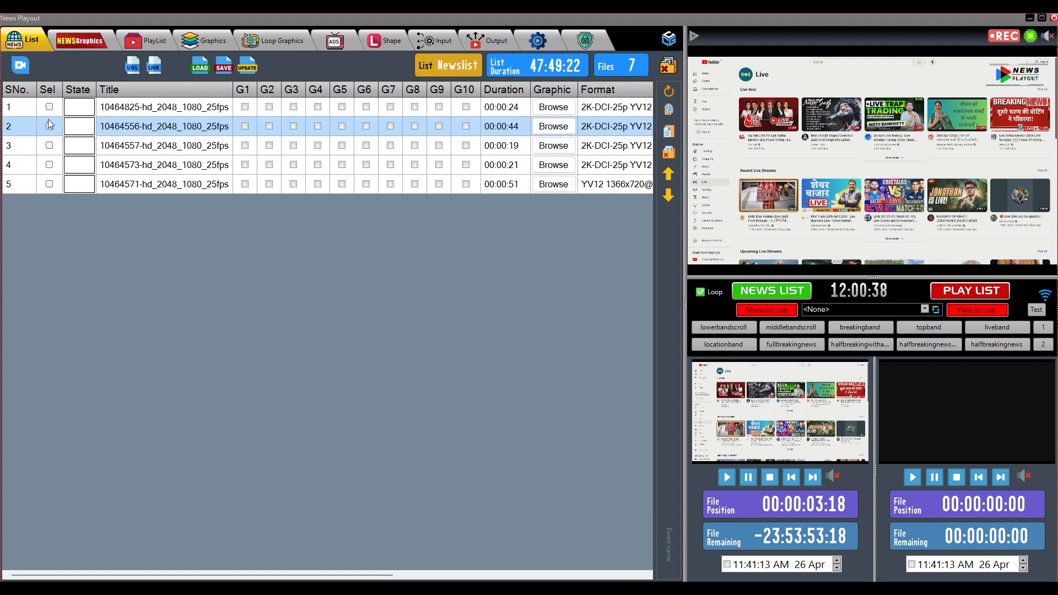
left_click(77, 108)
double_click(79, 109)
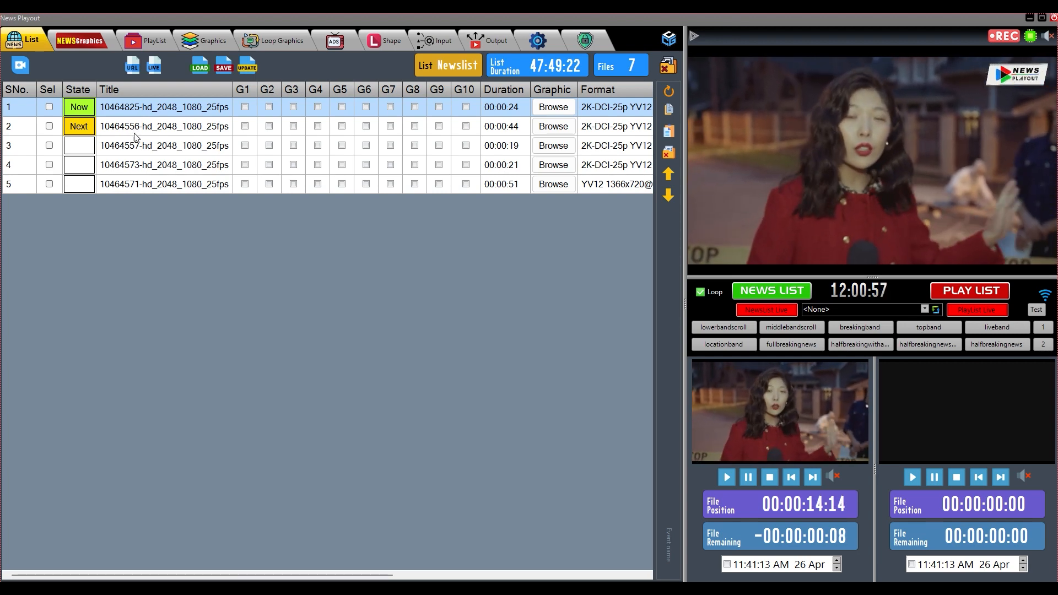
left_click(81, 167)
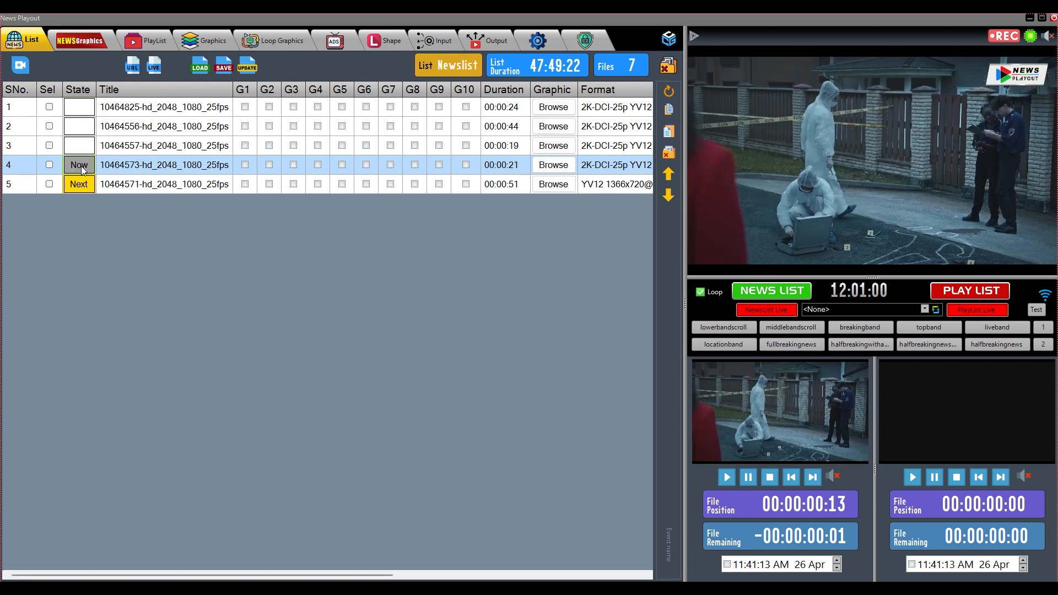
Step: Put the second clip, 10464556-hd_2048_1080_25fps, on air
left_click(81, 127)
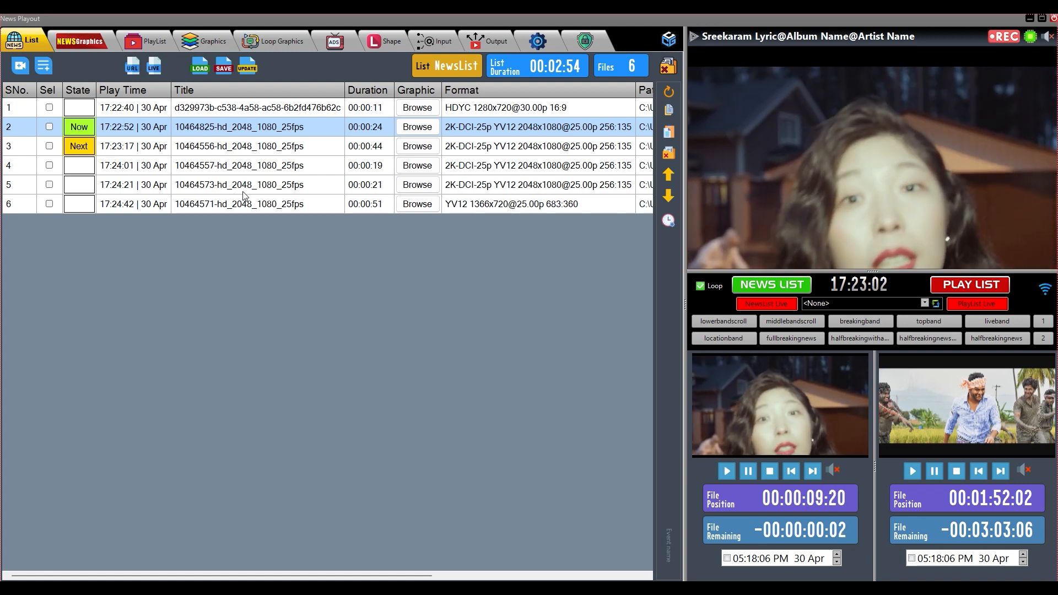
Step: Enable Display Graphics With File Settings in the news graphics settings and return to the news list
left_click(80, 41)
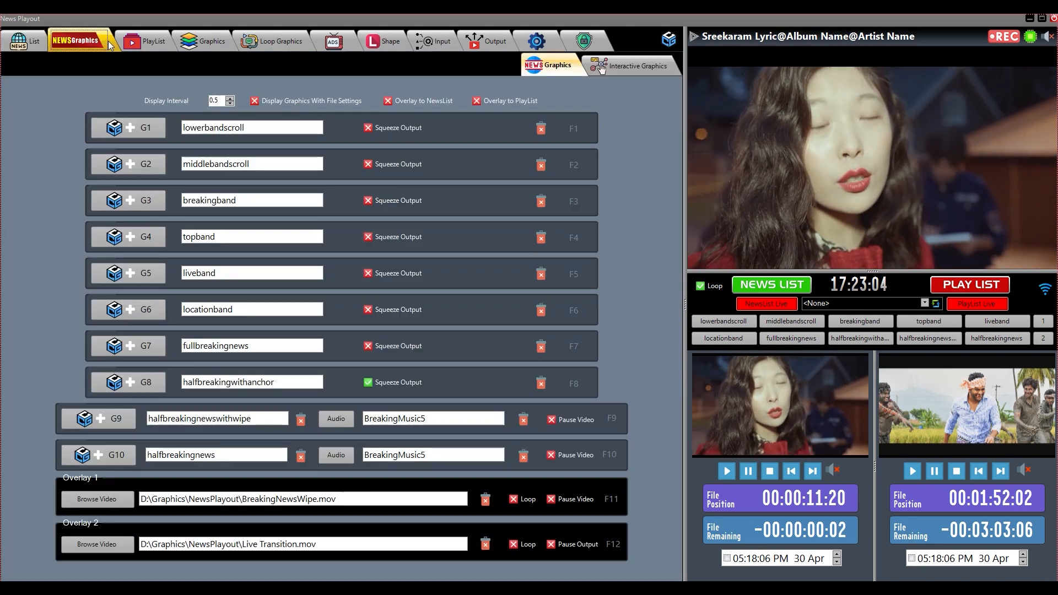
left_click(254, 101)
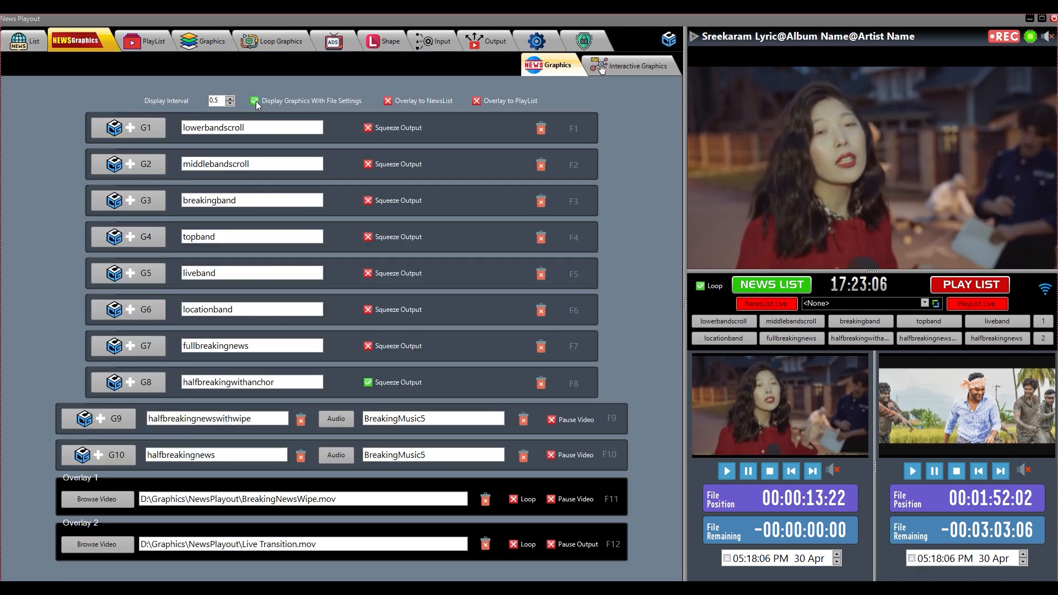
left_click(38, 36)
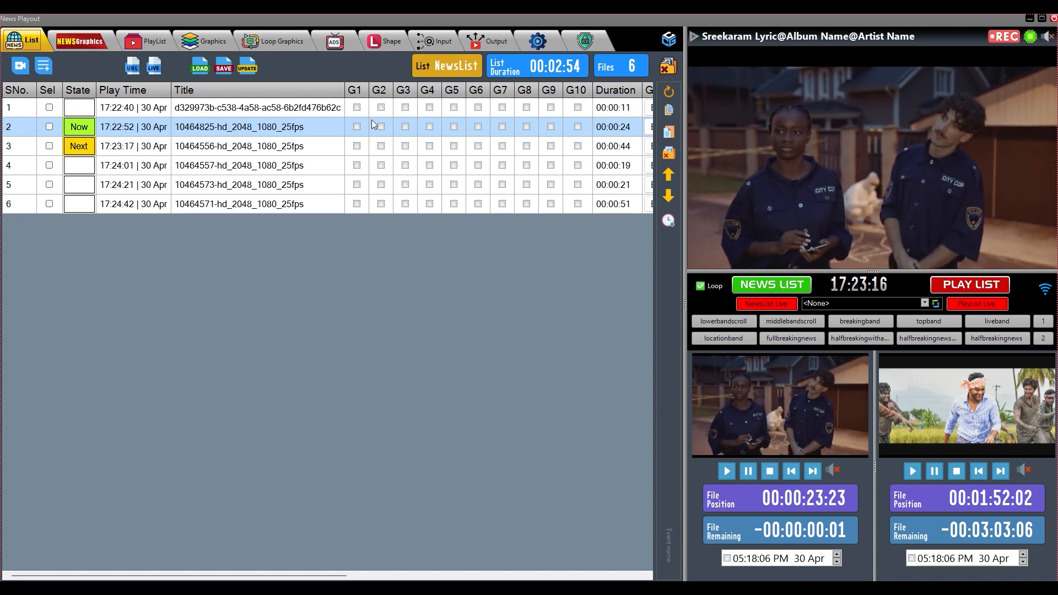
Step: Assign graphics G1, G2 and G3 to the clips 10464825-hd_2048_1080_25fps and 10464573-hd_2048_1080_25fps
left_click(357, 127)
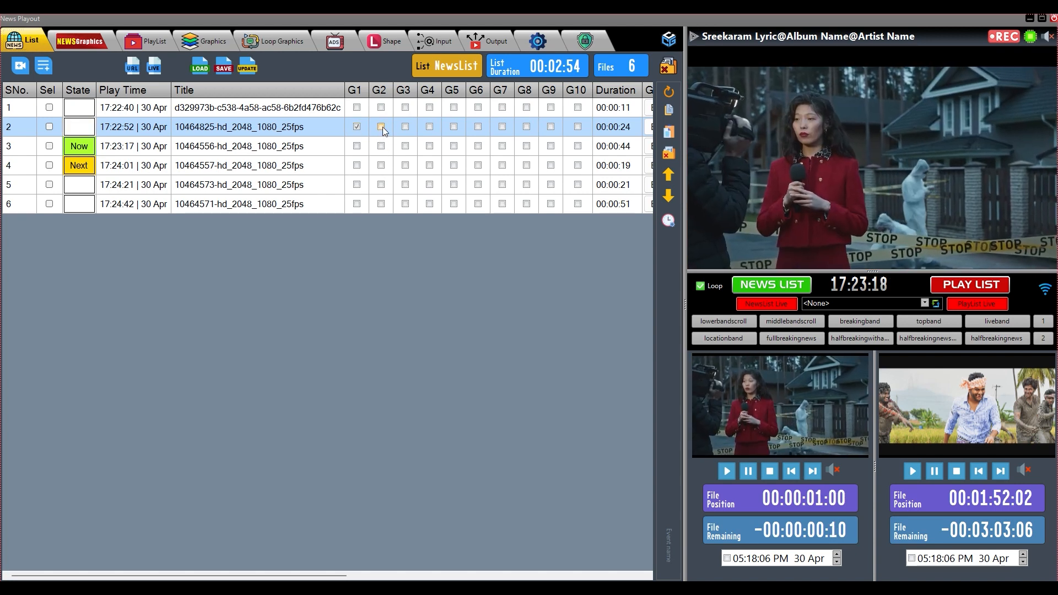
left_click(406, 127)
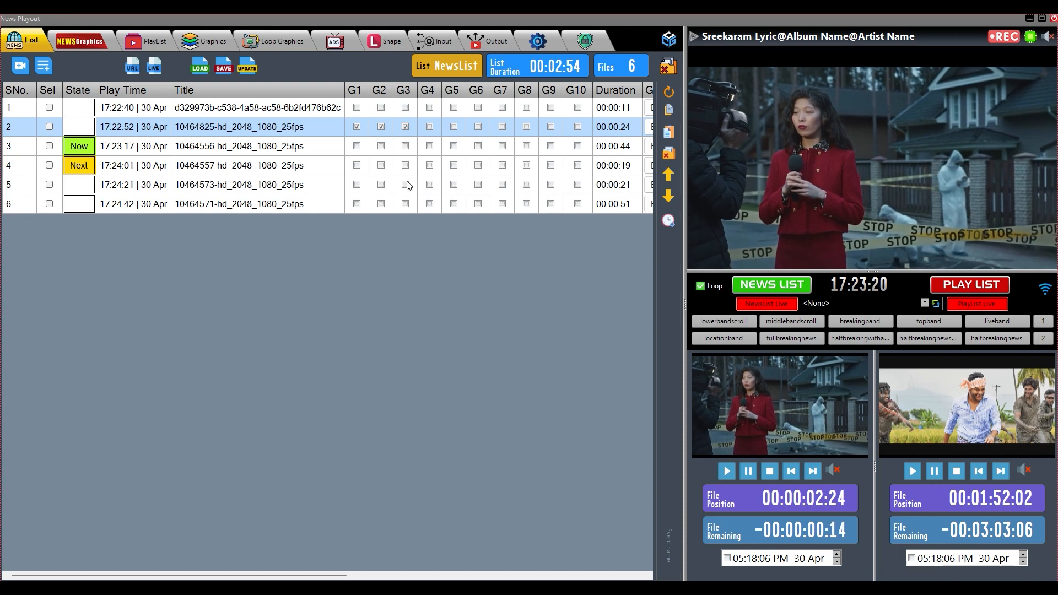
left_click(406, 185)
left_click(358, 184)
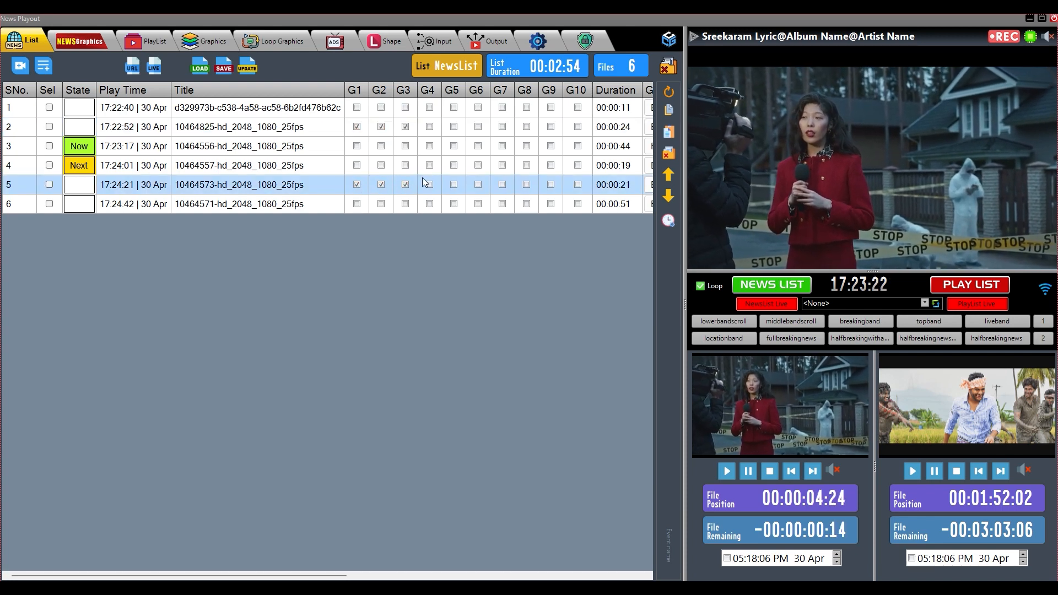
Step: Assign graphic G6 to clip 10464557-hd_2048_1080_25fps and graphics G6 and G7 to clip 10464556-hd_2048_1080_25fps
left_click(477, 165)
left_click(478, 145)
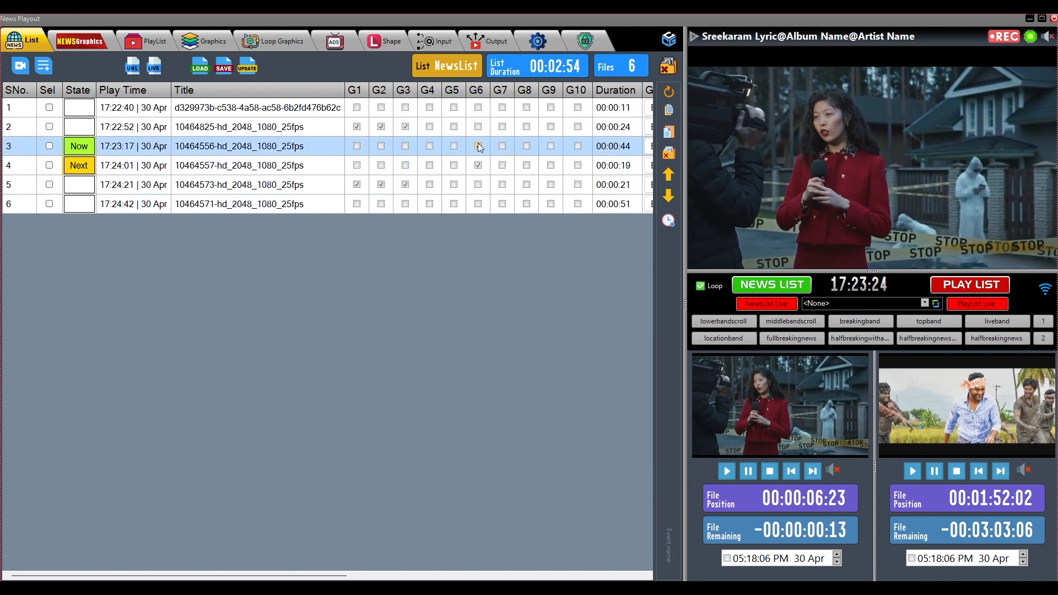
left_click(502, 146)
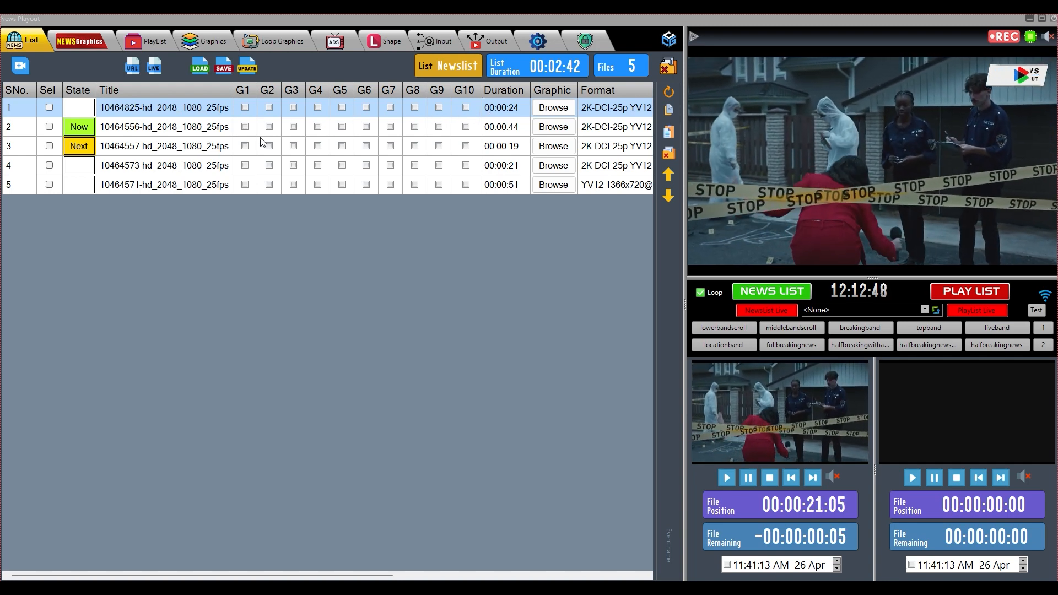
Step: Assign graphics G1 to G5 to the first clip and attach the General composition howtoaddimage to it
left_click(271, 107)
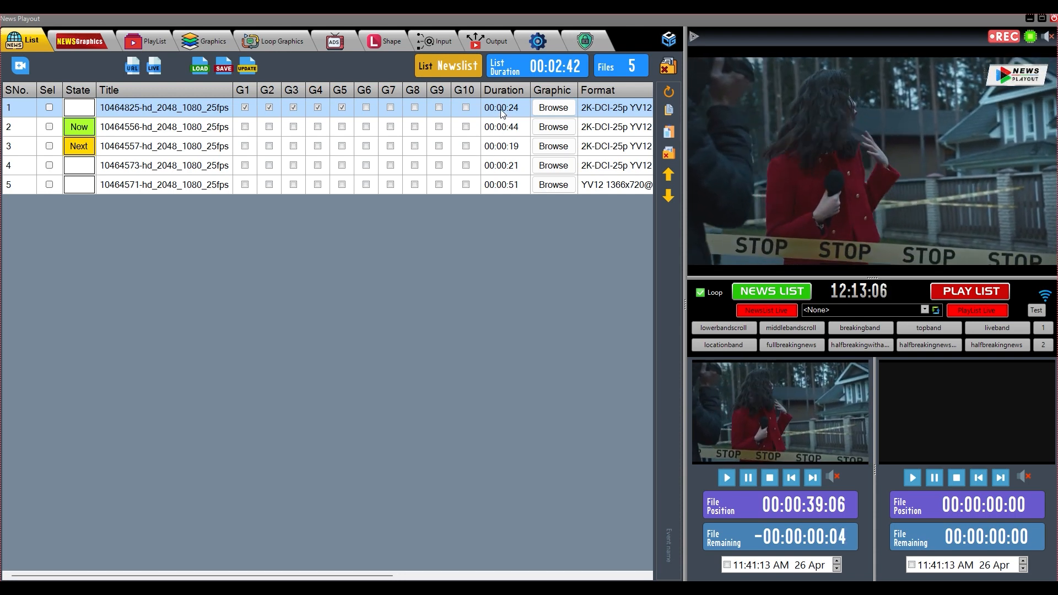
left_click(554, 108)
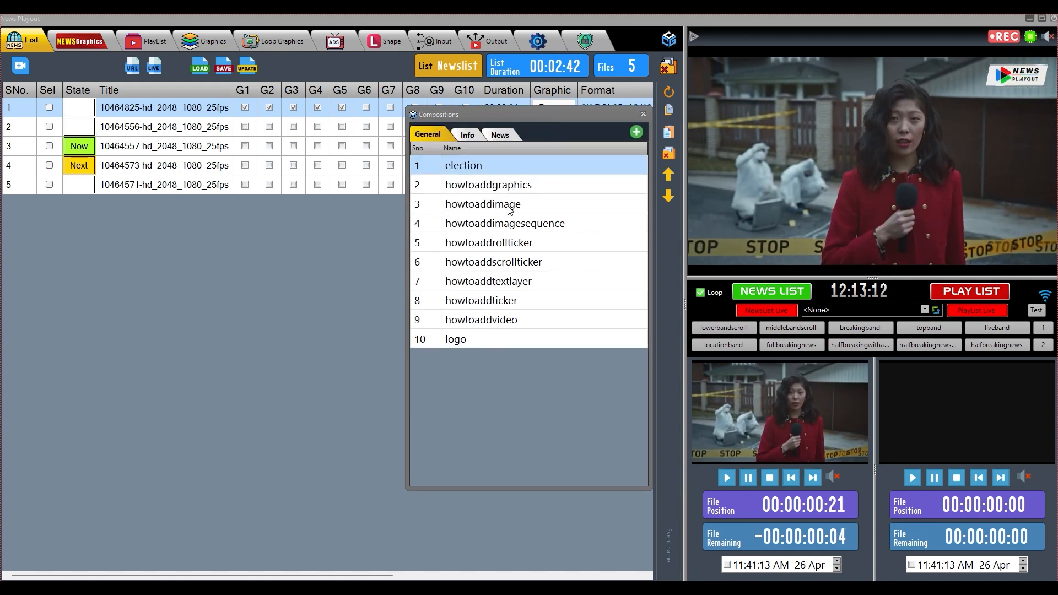
left_click(509, 205)
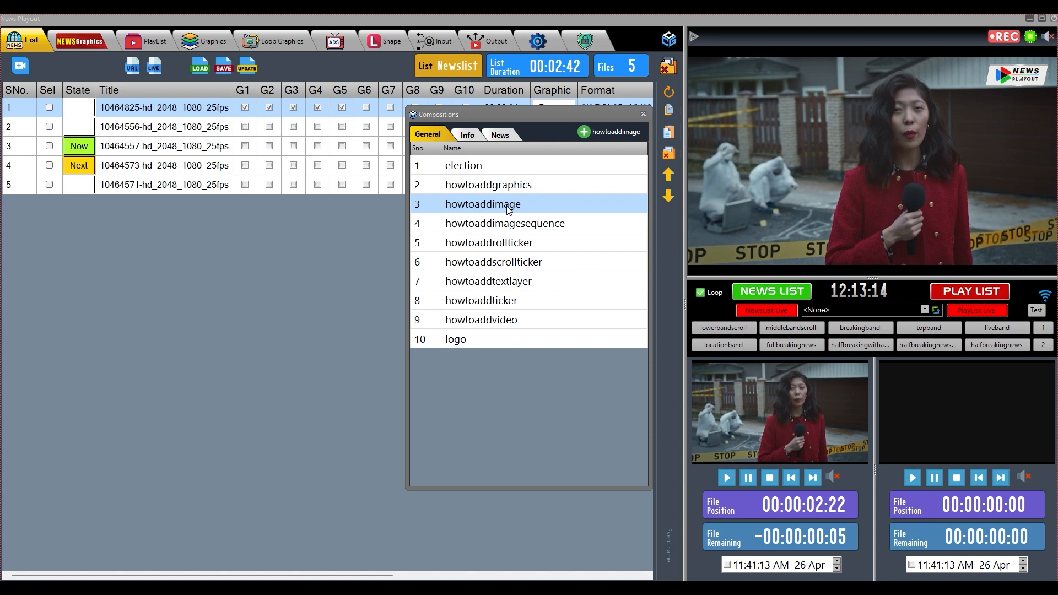
left_click(603, 134)
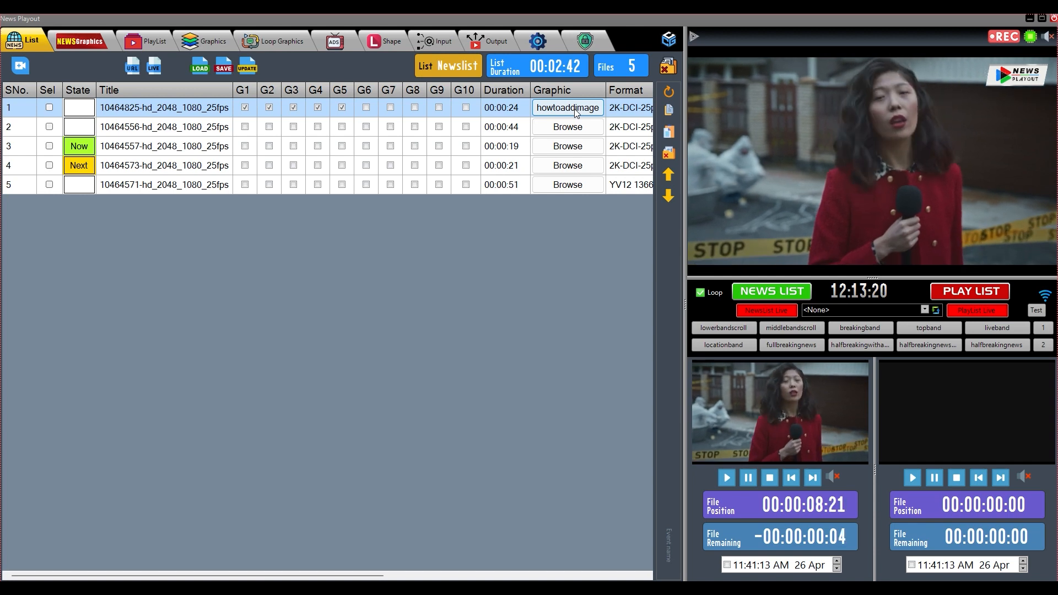
Step: Attach the General composition howtoaddticker to the third clip, 10464557-hd_2048_1080_25fps
left_click(568, 147)
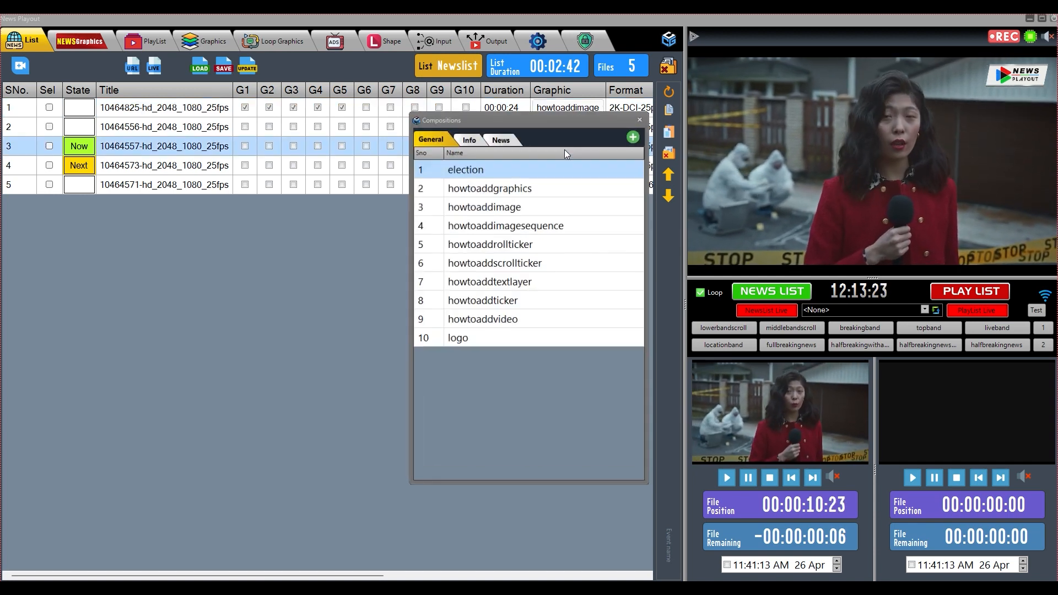
left_click(485, 301)
left_click(591, 136)
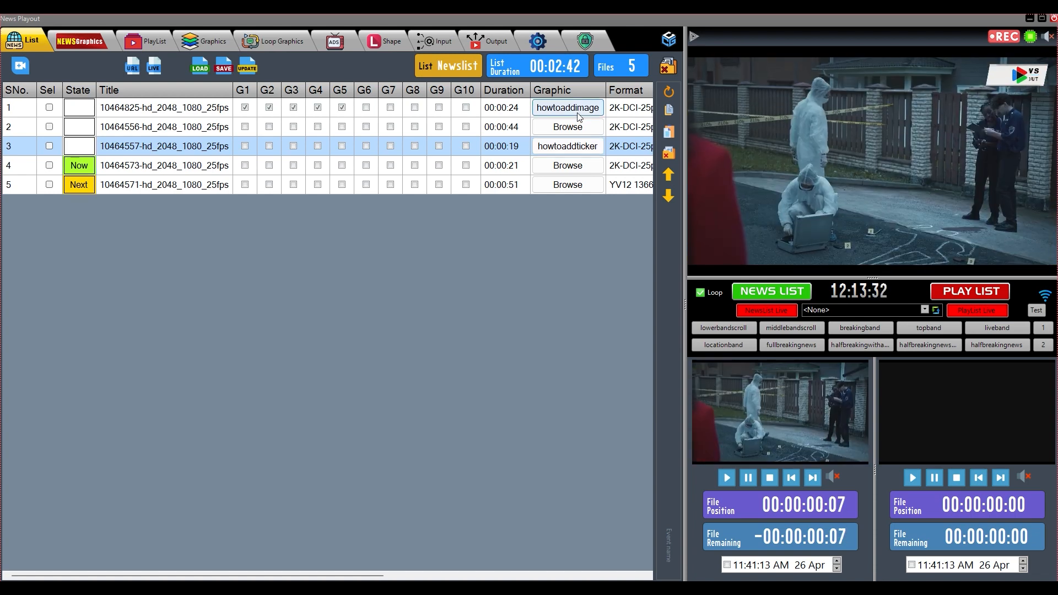
left_click_drag(373, 576, 553, 576)
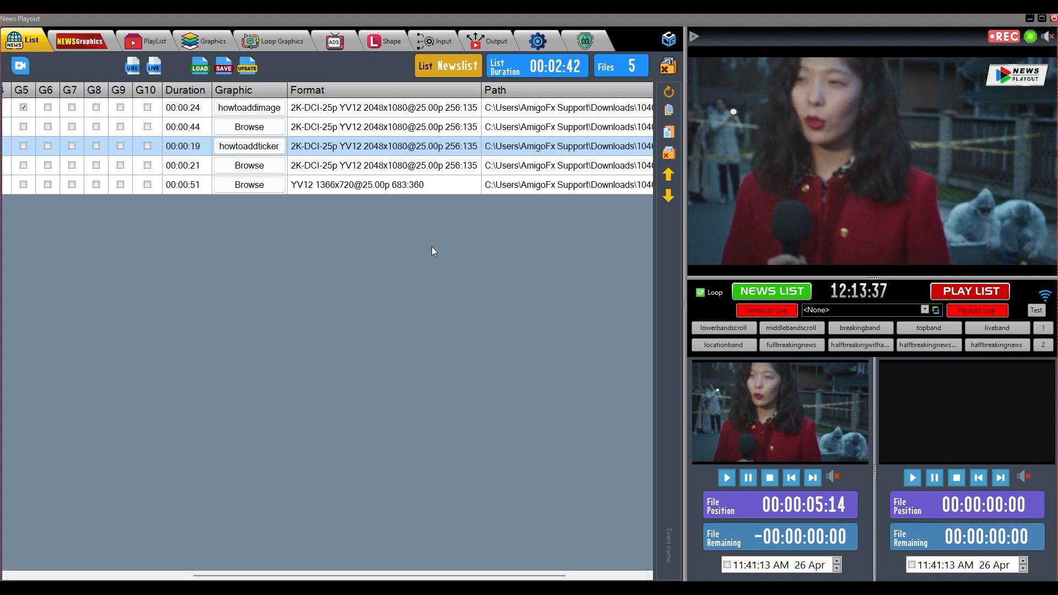
scroll(367, 192, "right", 3)
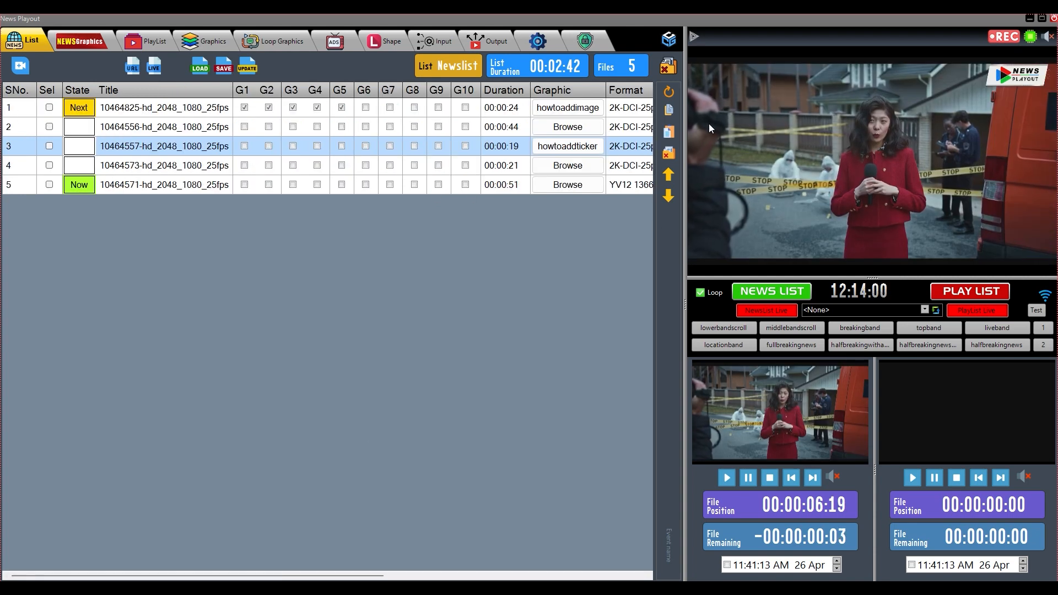
Step: Clear all entries from the news list and load the saved list Newslist
left_click(669, 67)
left_click(519, 342)
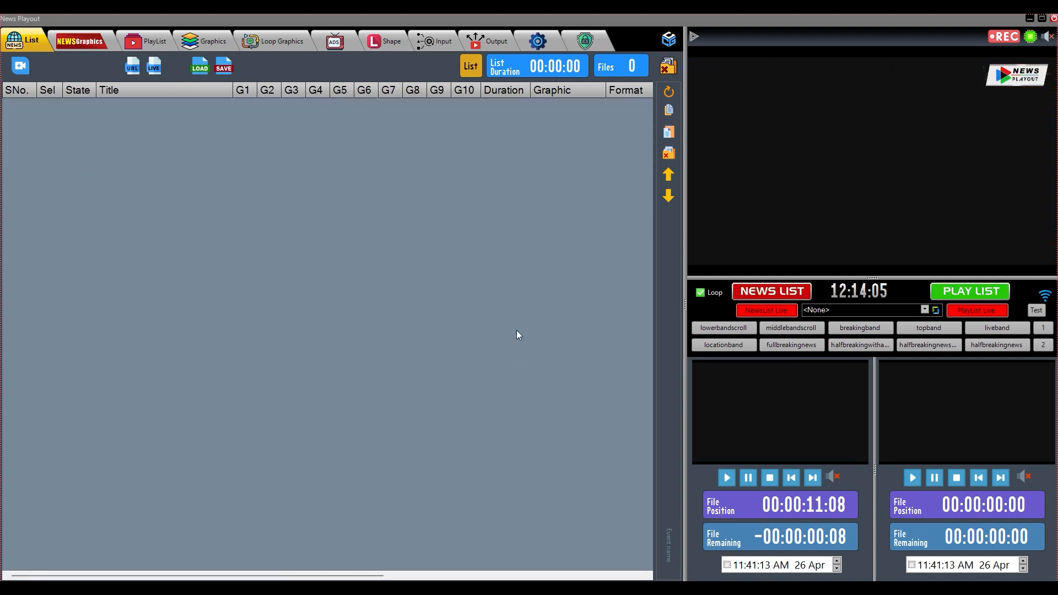
left_click(198, 67)
left_click(419, 306)
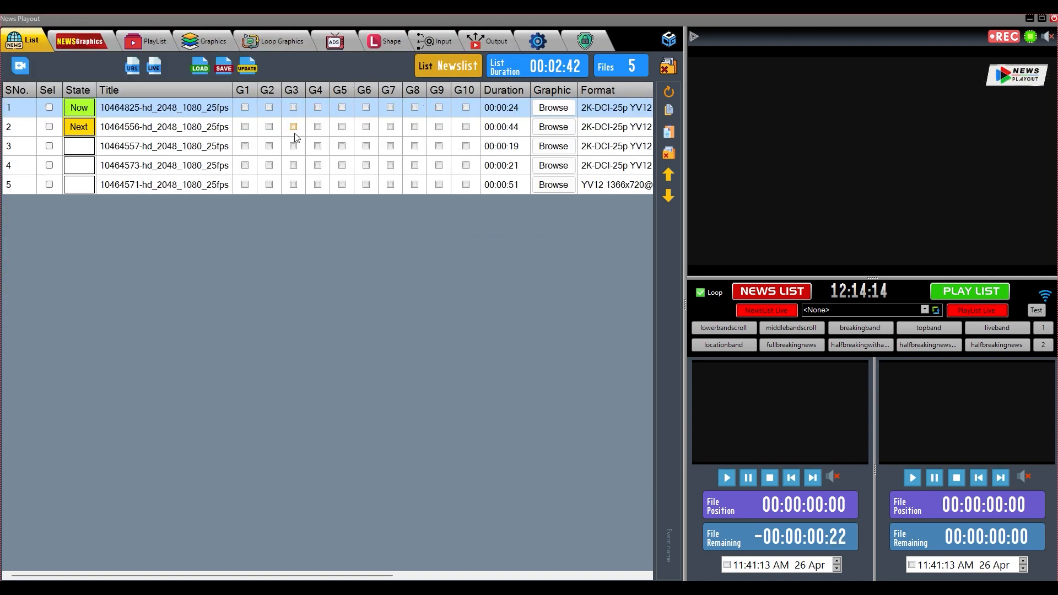
Step: Delete the fifth clip, 10464571-hd_2048_1080_25fps, from the news list
left_click(161, 185)
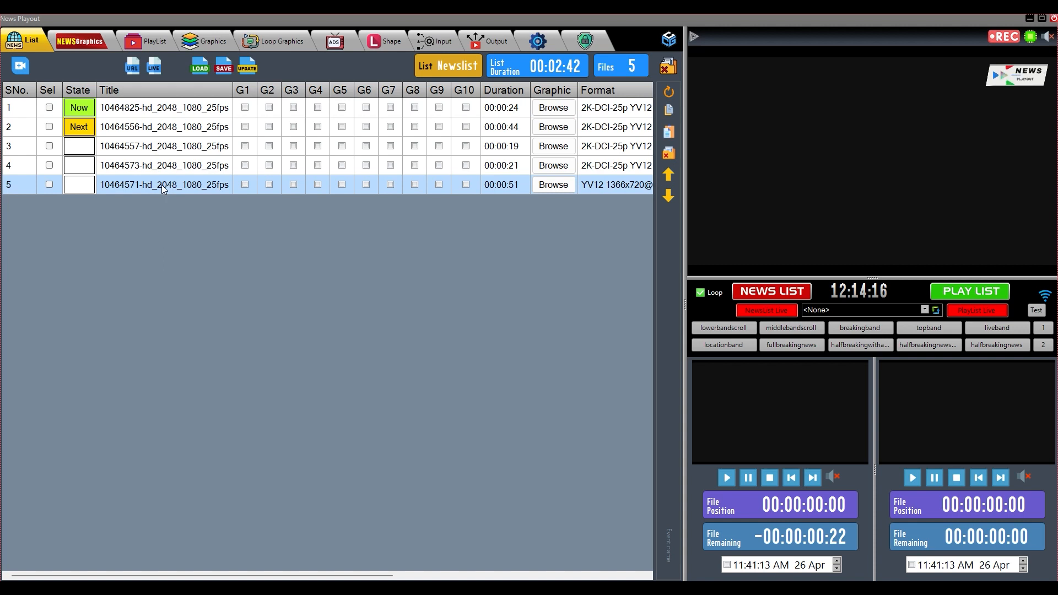
left_click(163, 165)
left_click(163, 152)
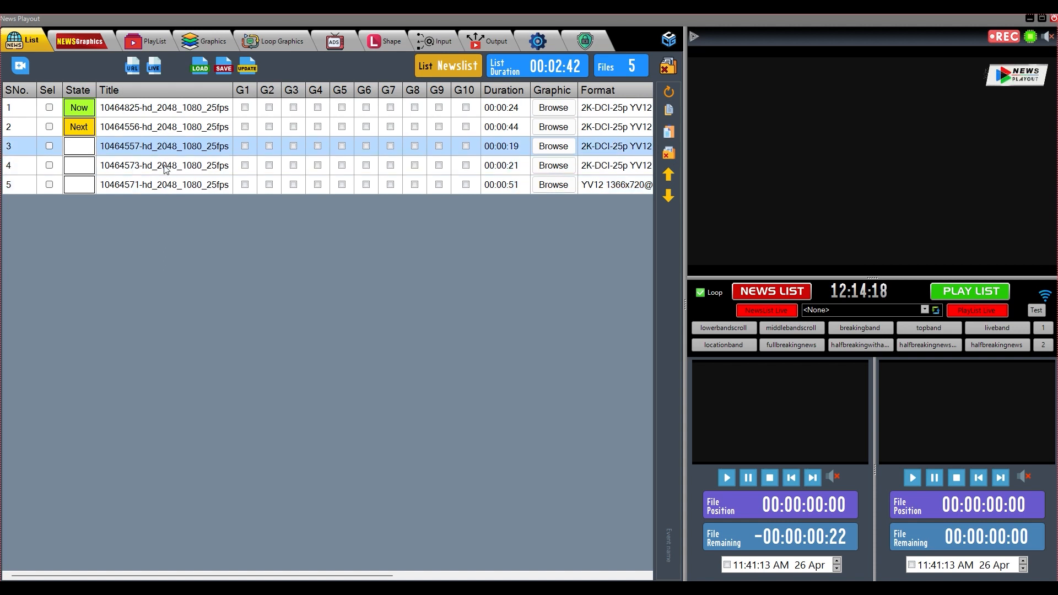
left_click(165, 166)
left_click(170, 188)
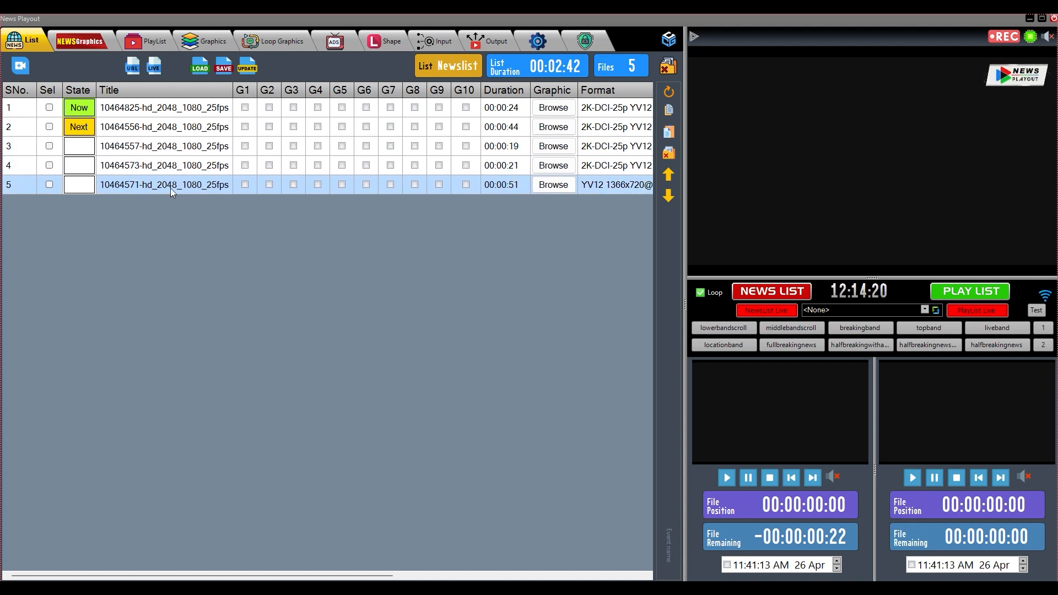
key("Delete")
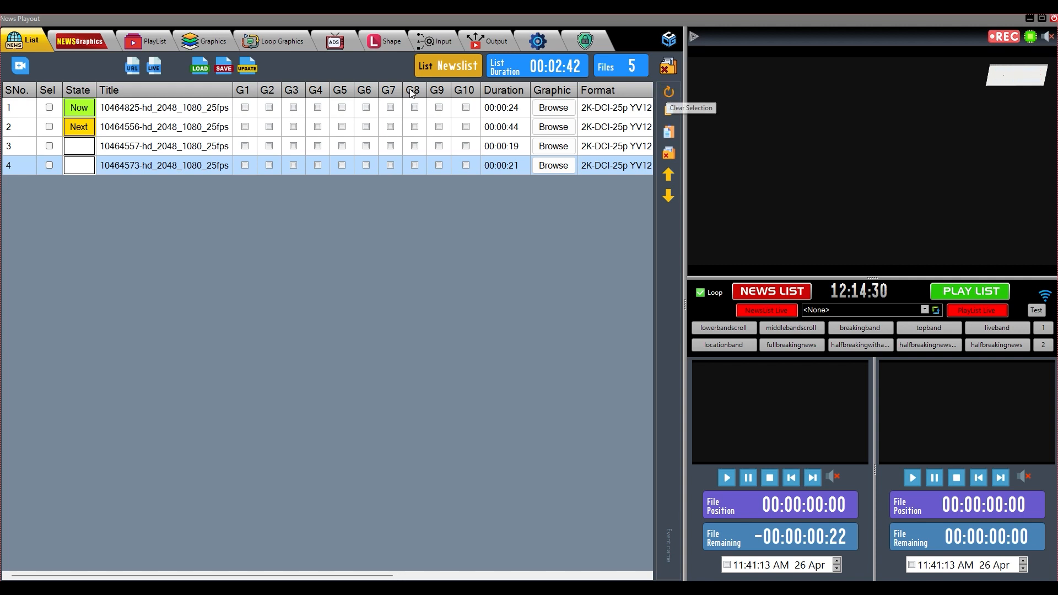
Step: Mark the first three clips in the news list and clear the selection
left_click(49, 108)
left_click(51, 127)
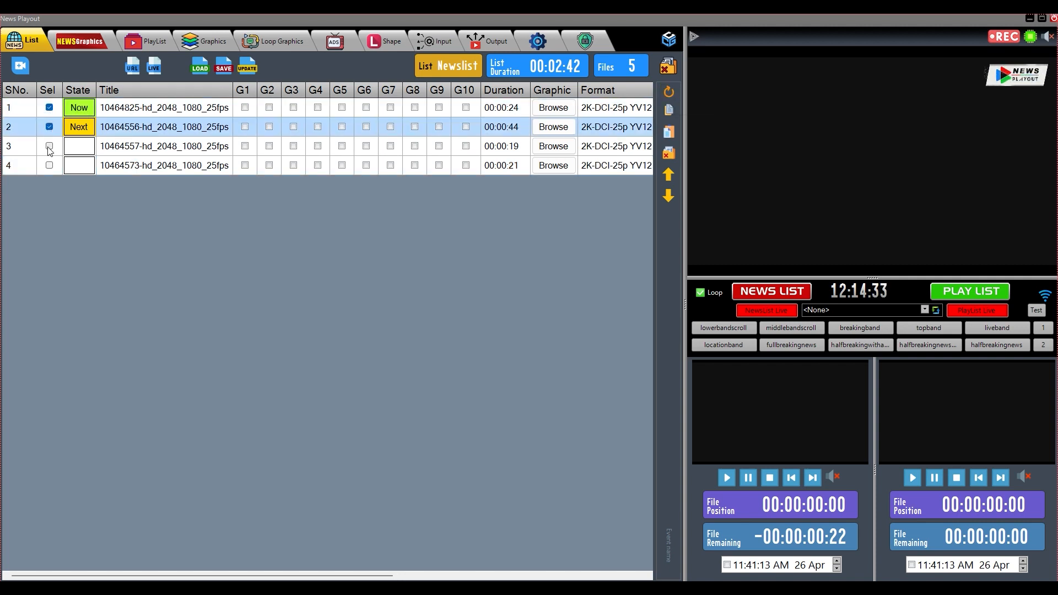
left_click(49, 146)
left_click(672, 92)
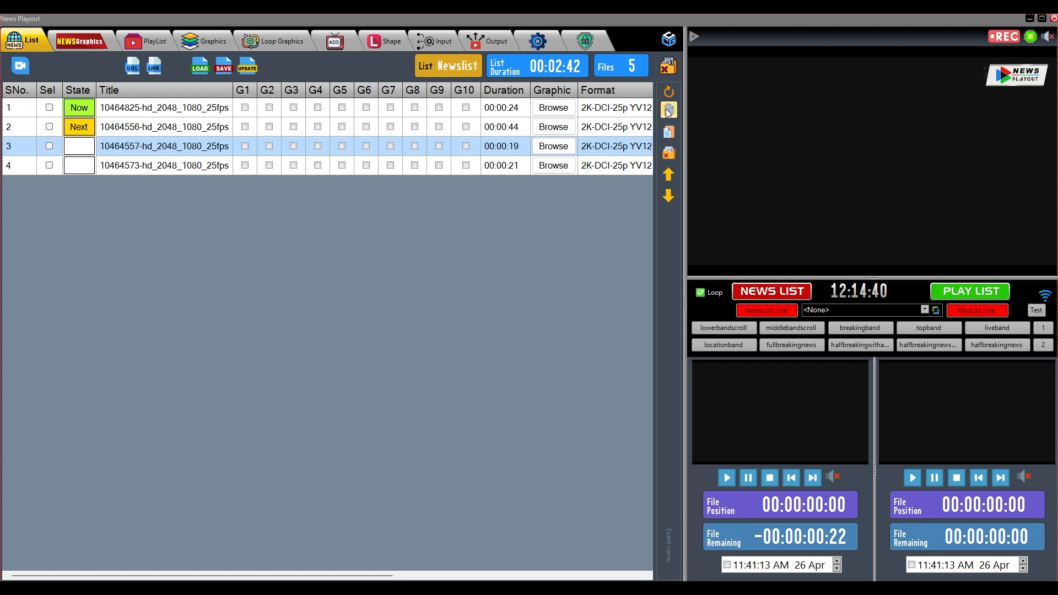
Step: Delete the marked clips at the end of the news list
left_click(673, 136)
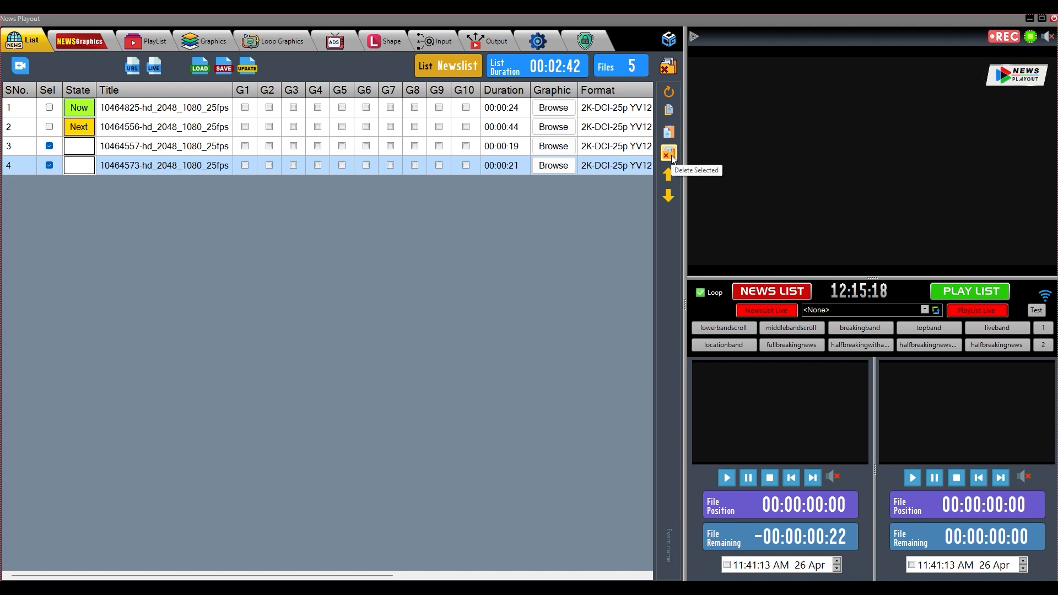
left_click(671, 157)
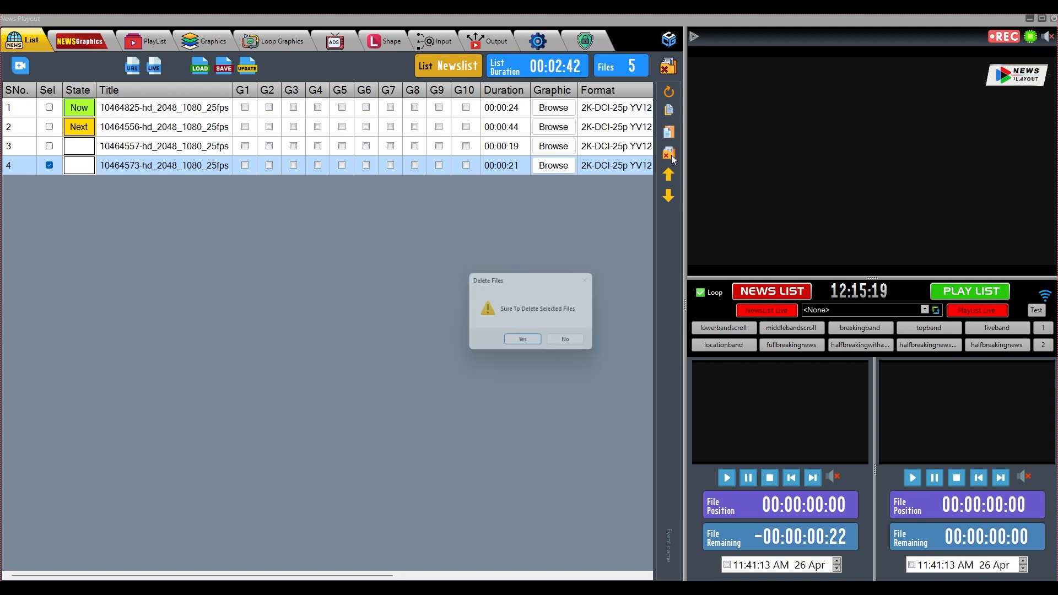
left_click(524, 343)
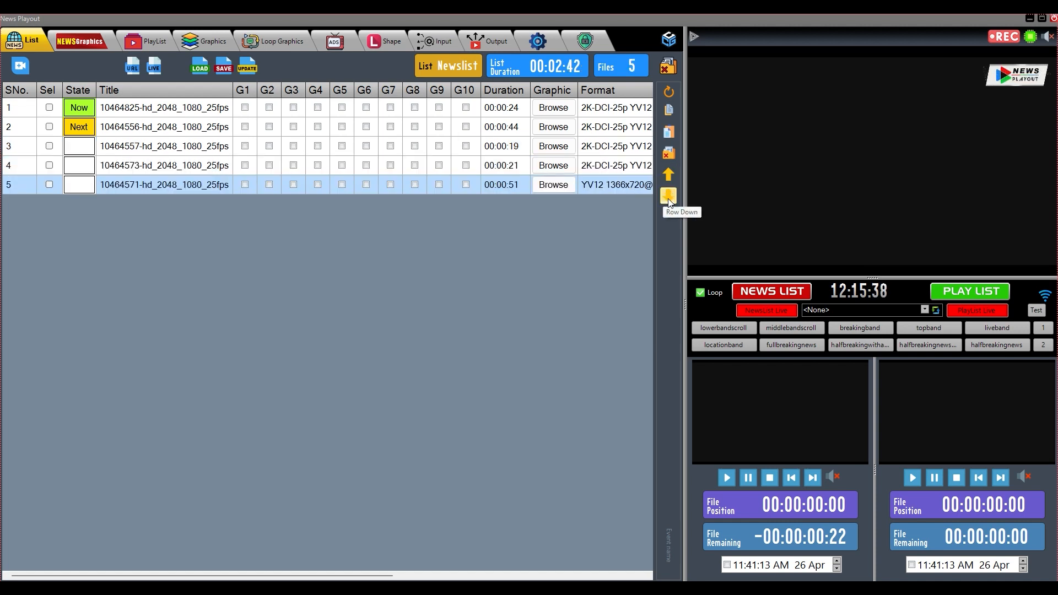
Step: Move the fourth clip up one row, and move the clip in row four down one row
left_click(175, 165)
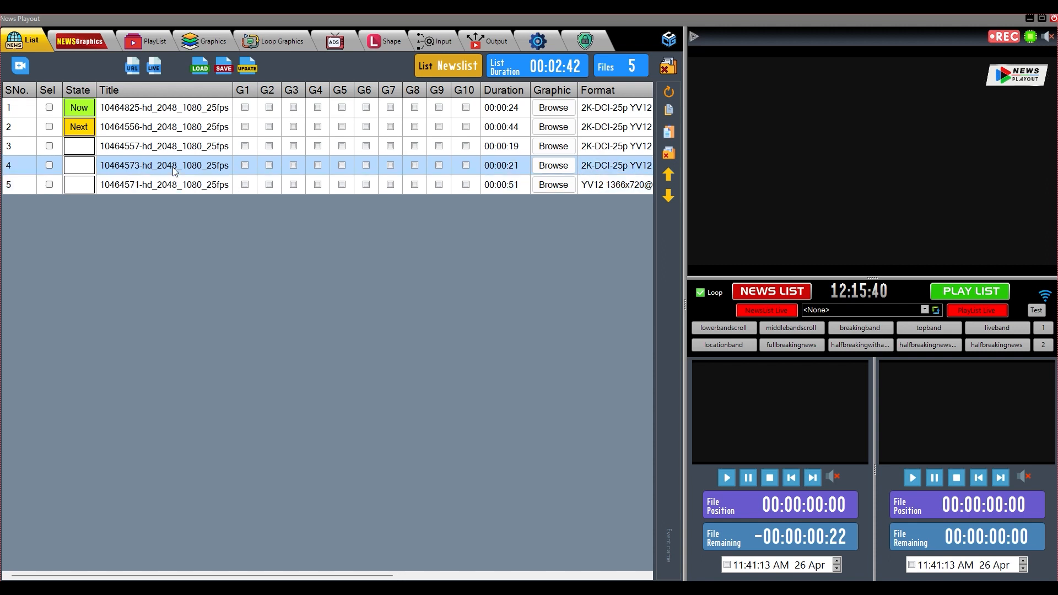
left_click(174, 187)
left_click(179, 172)
left_click(671, 177)
left_click(176, 168)
left_click(667, 199)
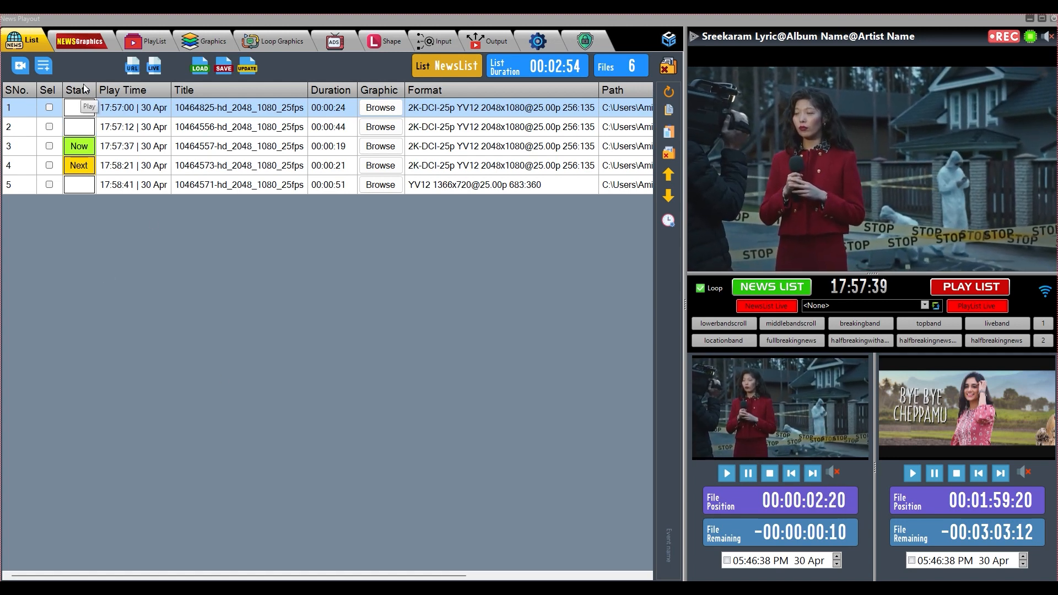
Step: Insert the saved playlist file Playlist into the news list below the first clip
left_click(41, 67)
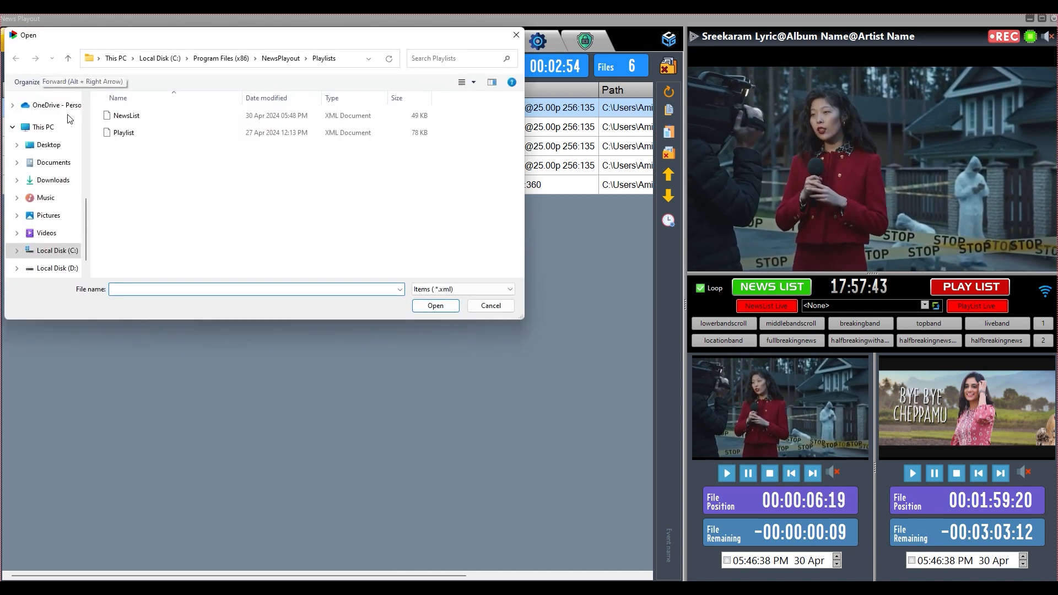
left_click(132, 132)
left_click(434, 307)
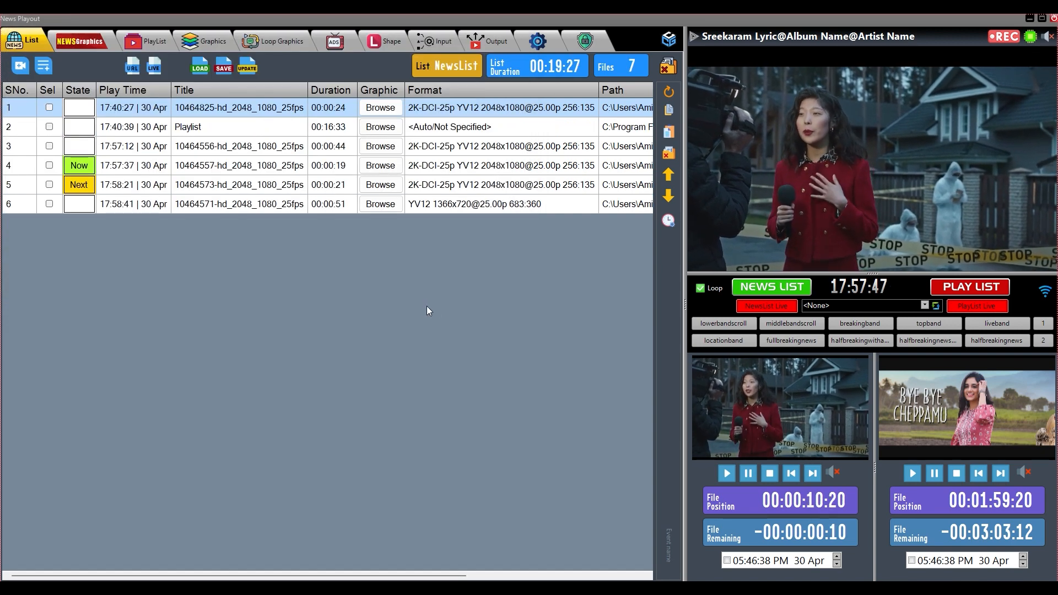
Step: Schedule the Playlist entry in the news list for 18:00:00 on 30 April 2024 and save the schedule
left_click(133, 129)
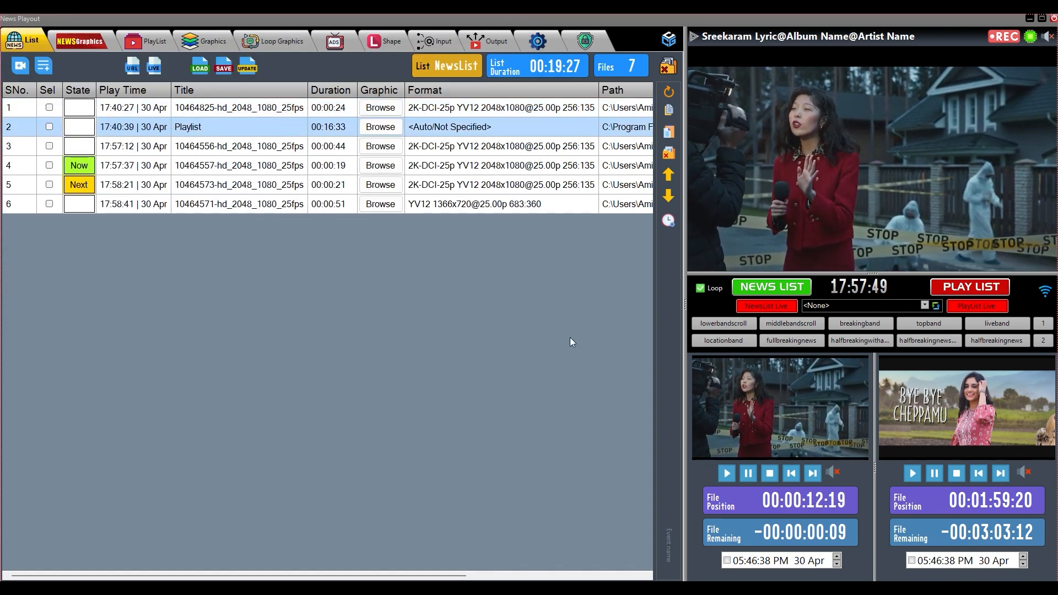
left_click(669, 221)
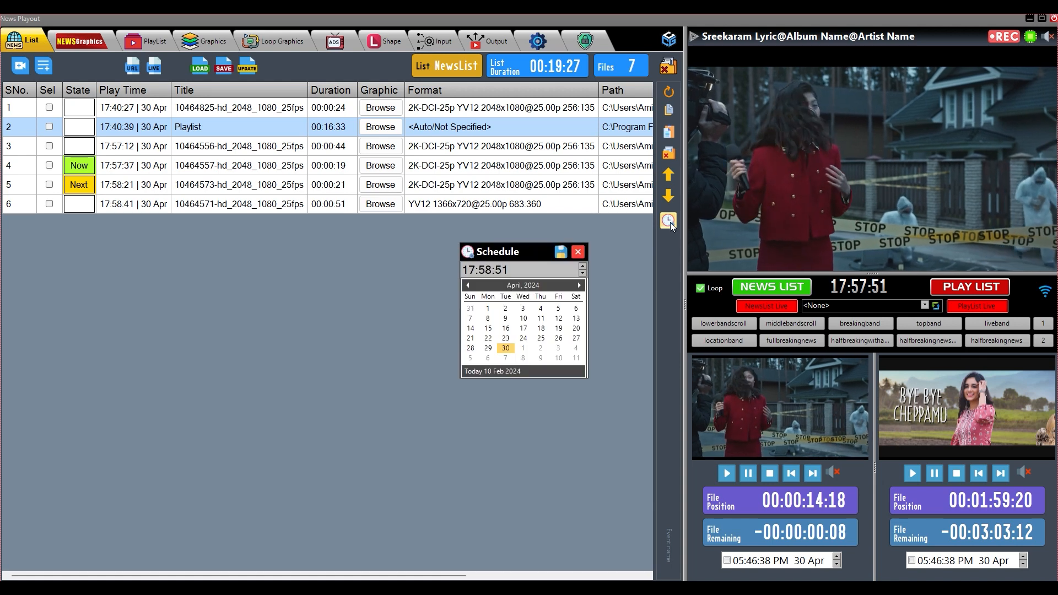
left_click(472, 271)
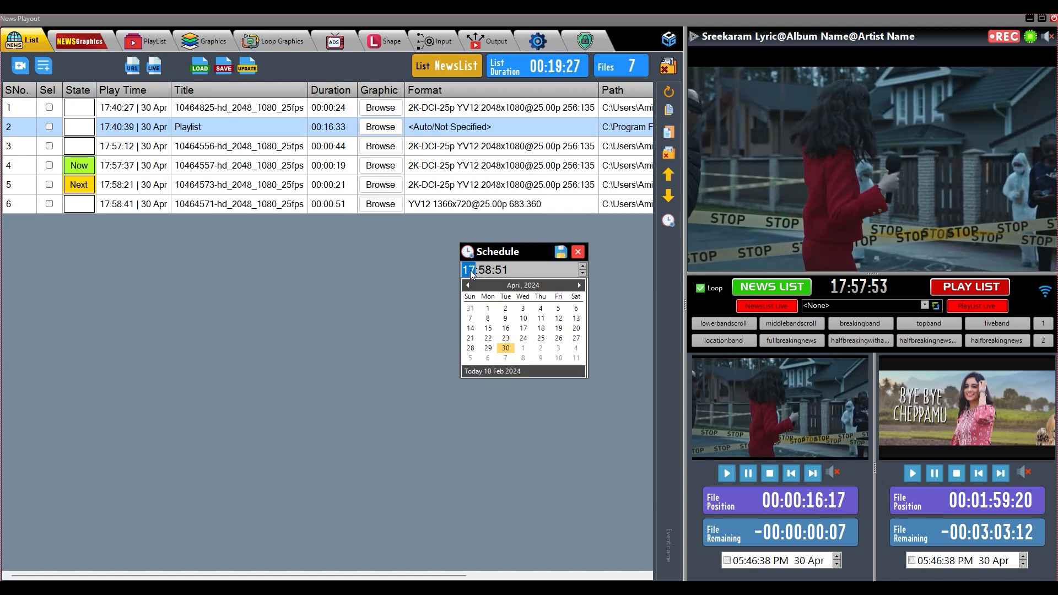
type("18")
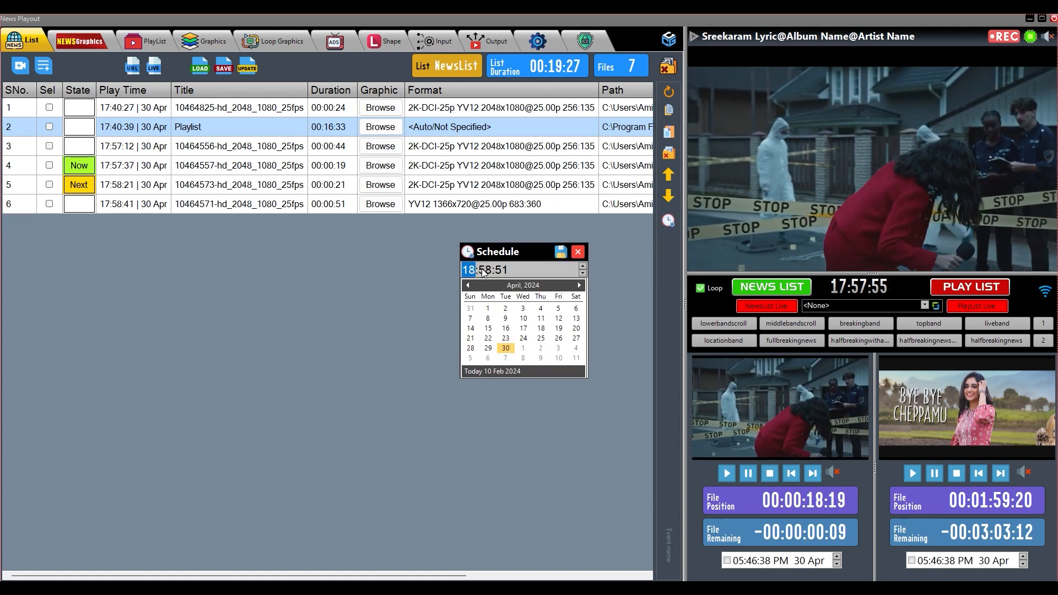
left_click(487, 271)
type("0 ")
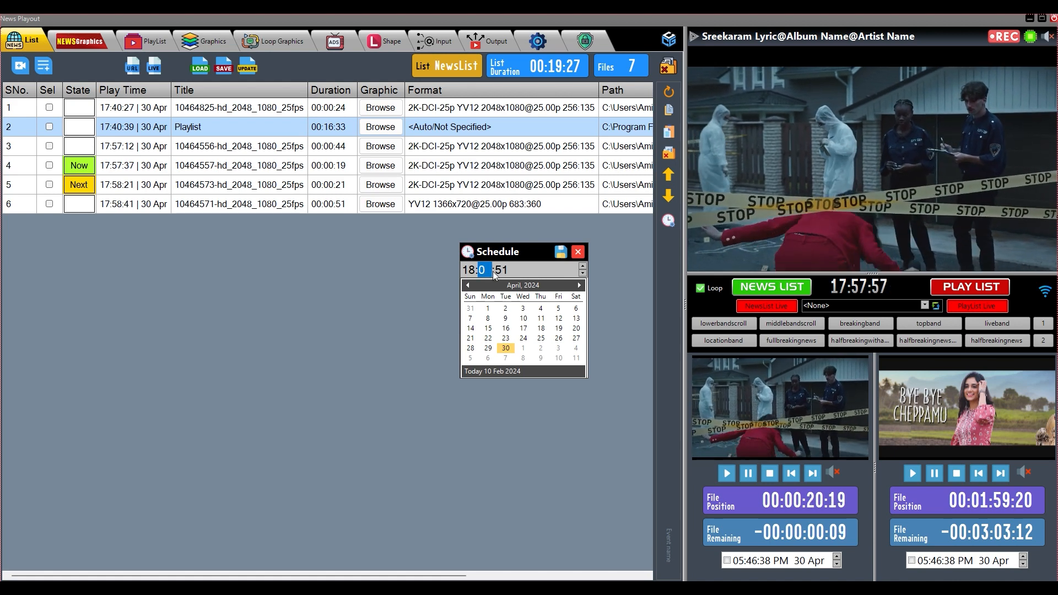
type("0")
left_click(502, 270)
type("00")
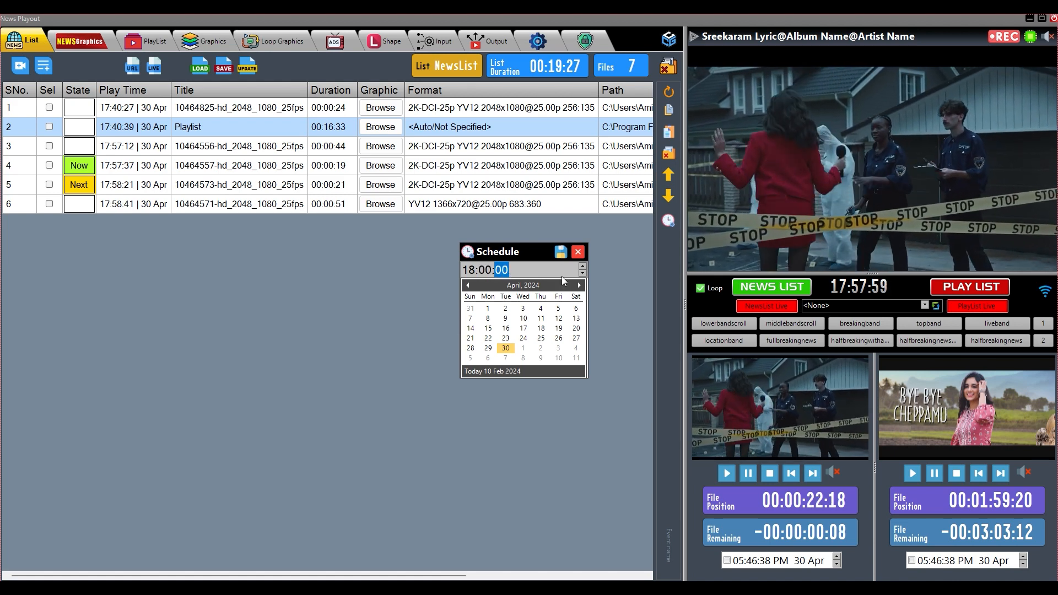
left_click(560, 252)
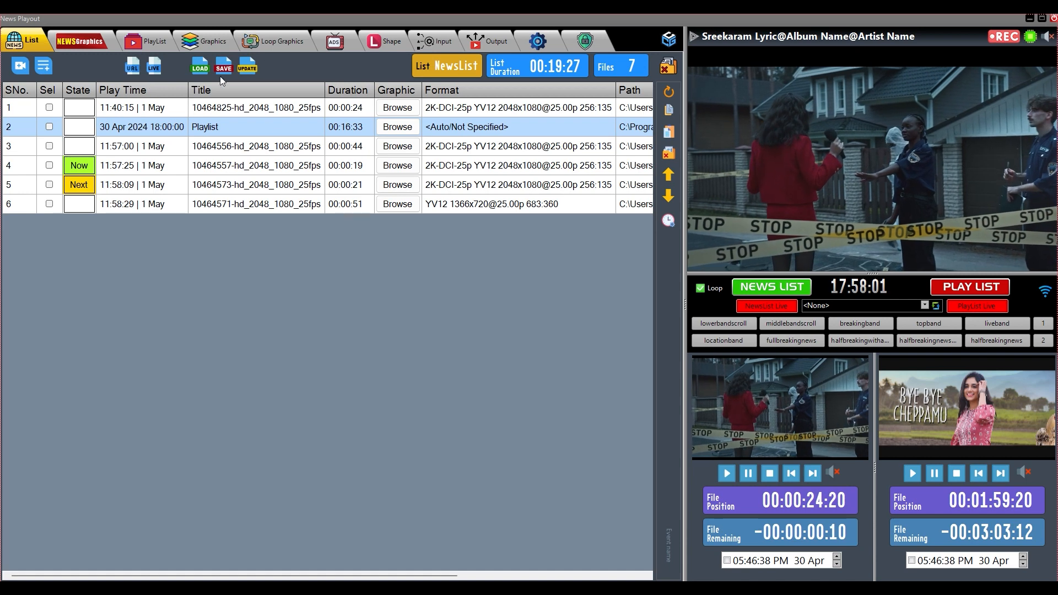